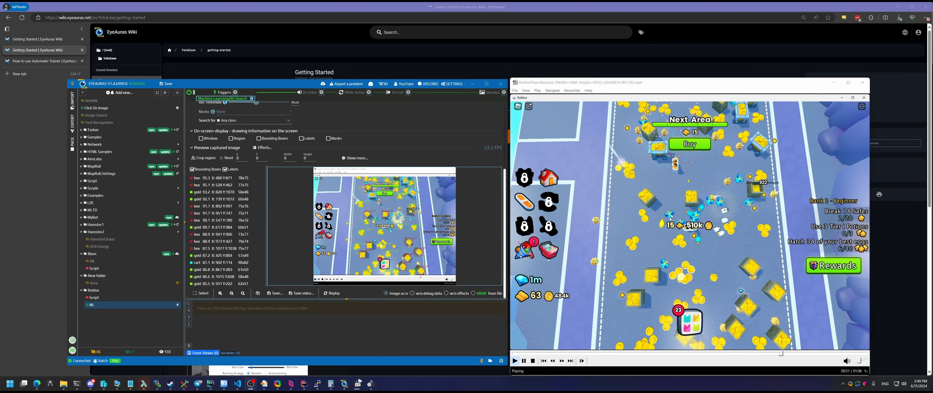
Nudge the video player window slightly right while the YOLO search detects box, gold, gem and cart objects
left_click_drag(687, 84, 692, 84)
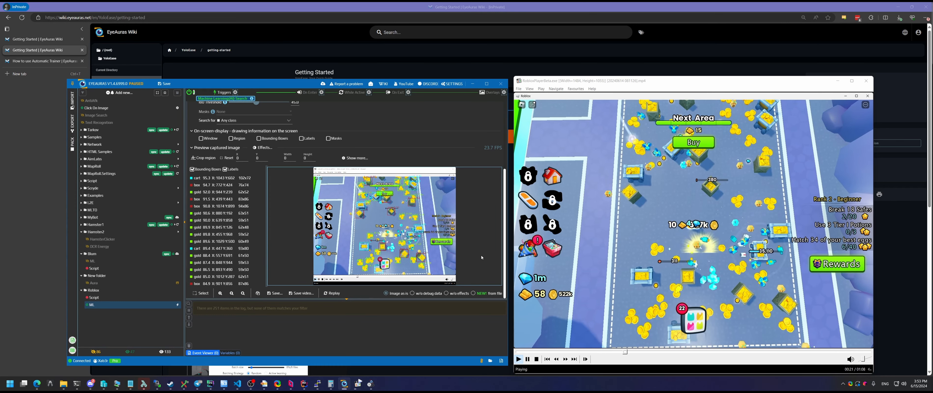
scroll(462, 231, "up", 5)
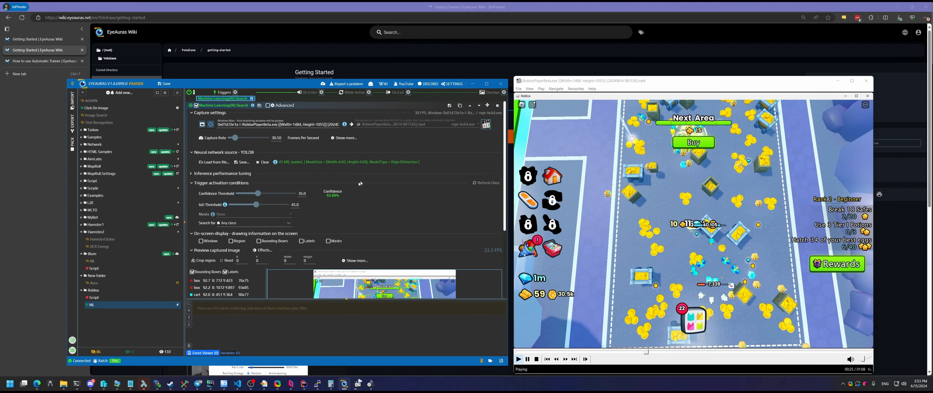
scroll(428, 190, "down", 2)
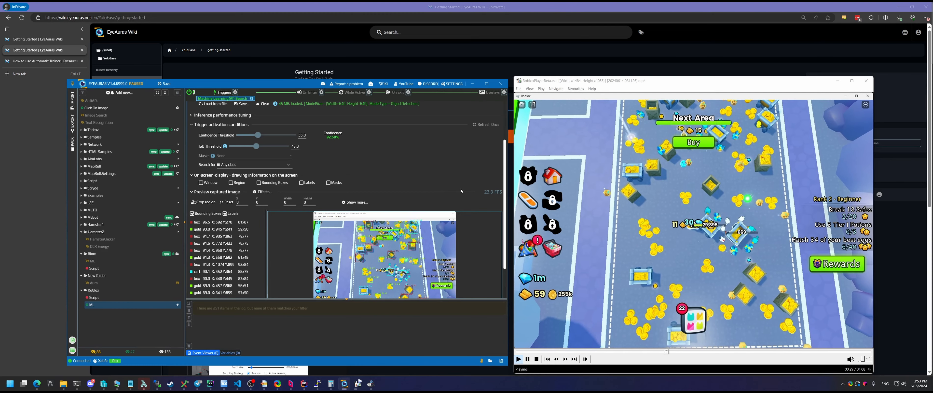
scroll(464, 191, "down", 2)
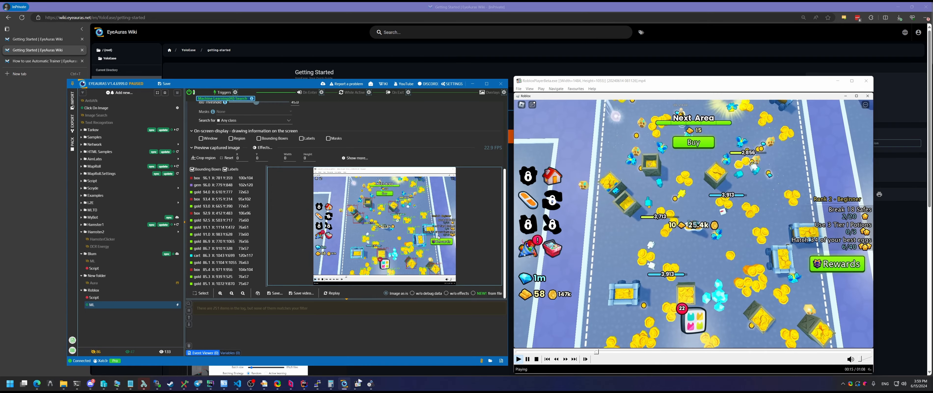
scroll(421, 179, "up", 3)
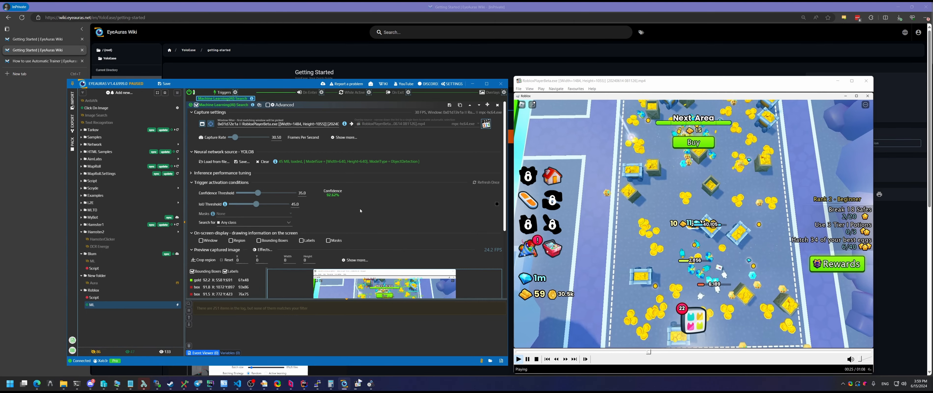
scroll(390, 212, "down", 2)
scroll(385, 218, "down", 3)
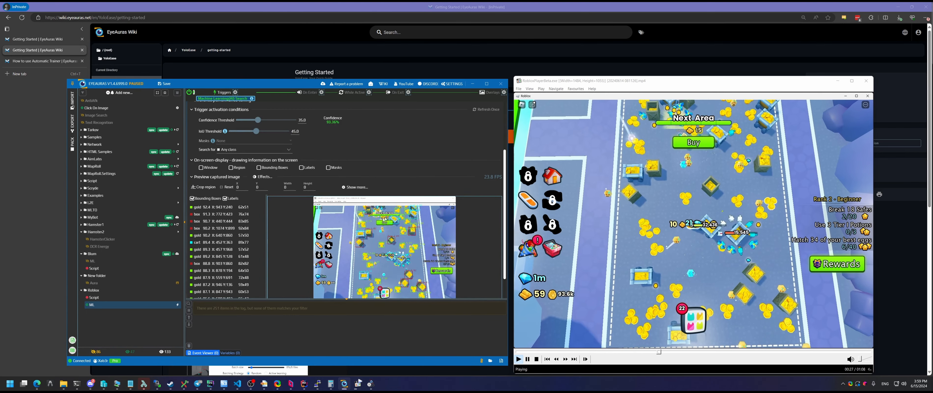
scroll(407, 199, "up", 3)
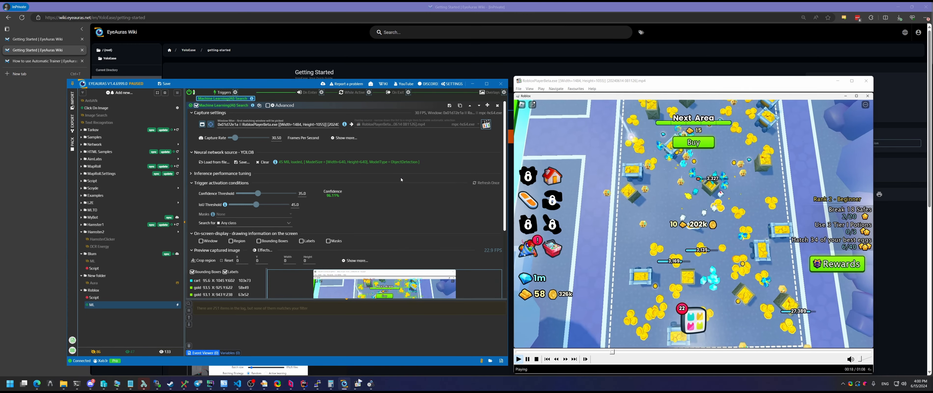
Switch between the YoloEase Projects list and EyeAuras settings, ending on the YoloEase Getting Started wiki page
left_click(370, 383)
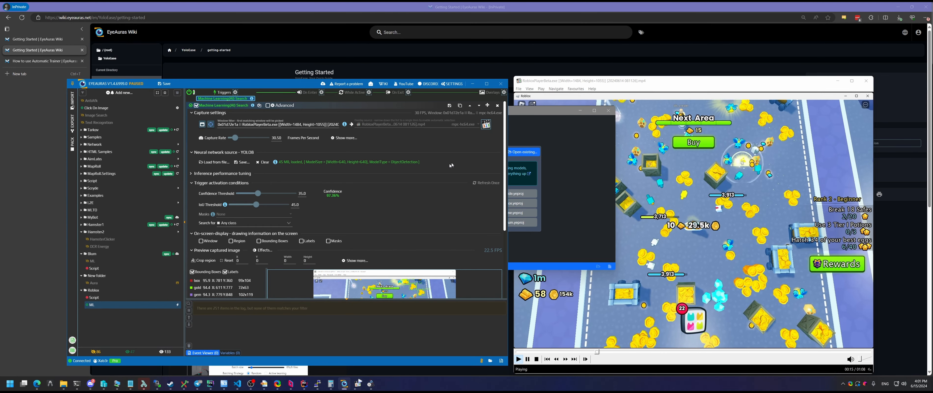
left_click(560, 164)
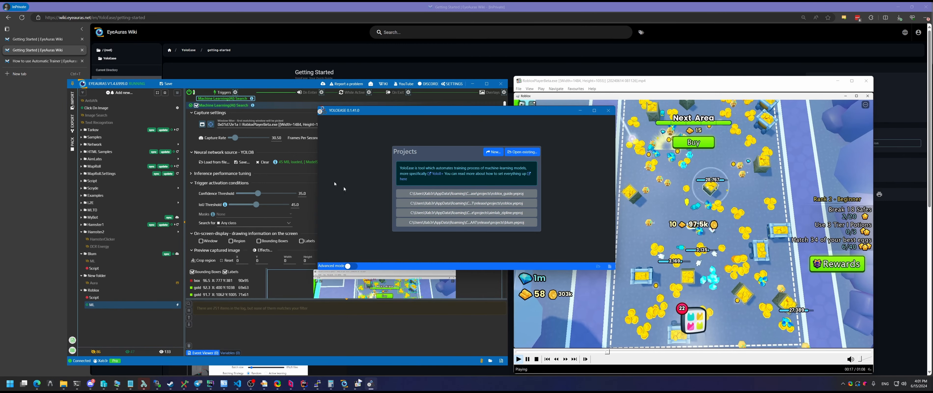
left_click(295, 157)
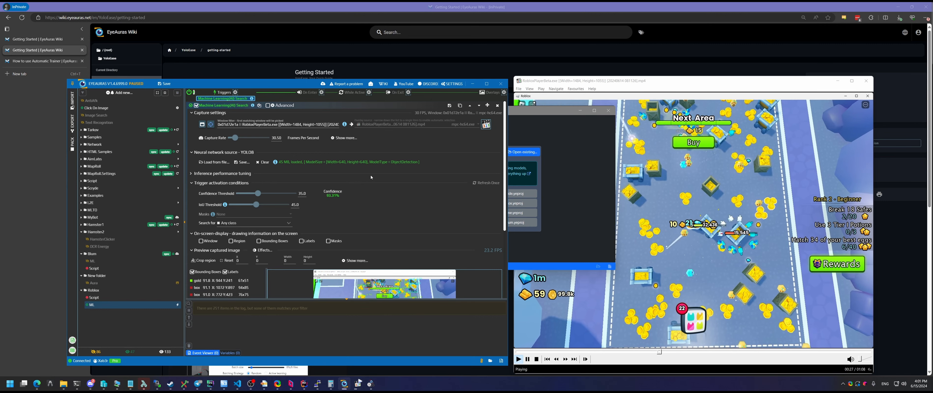
left_click(572, 179)
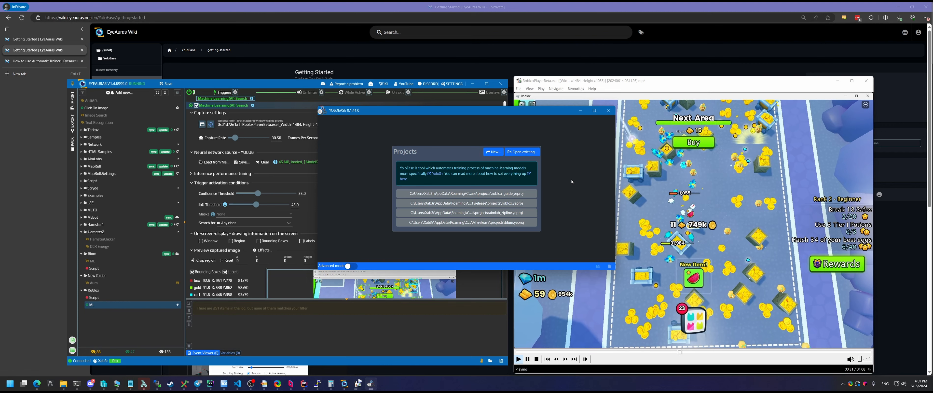
left_click(365, 73)
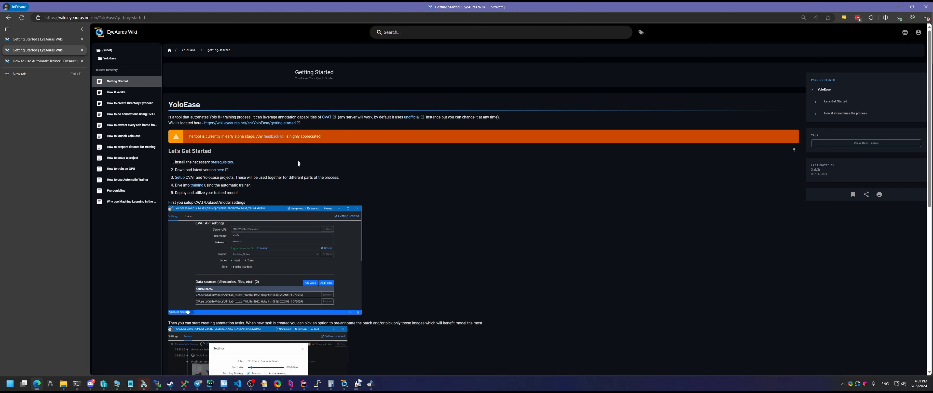
Open step 1's 'prerequisites' link in a background tab and switch to the new Prerequisites page
scroll(298, 162, "down", 5)
scroll(287, 173, "up", 5)
left_click_drag(229, 161, 174, 162)
left_click(285, 166)
middle_click(220, 163)
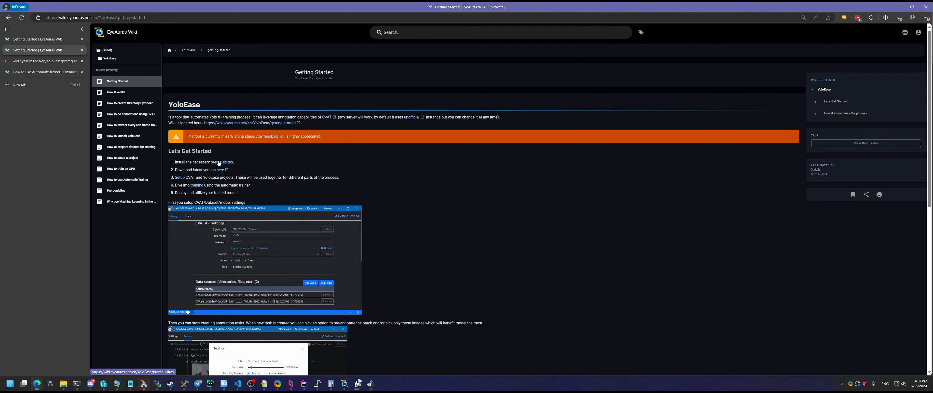
left_click(370, 383)
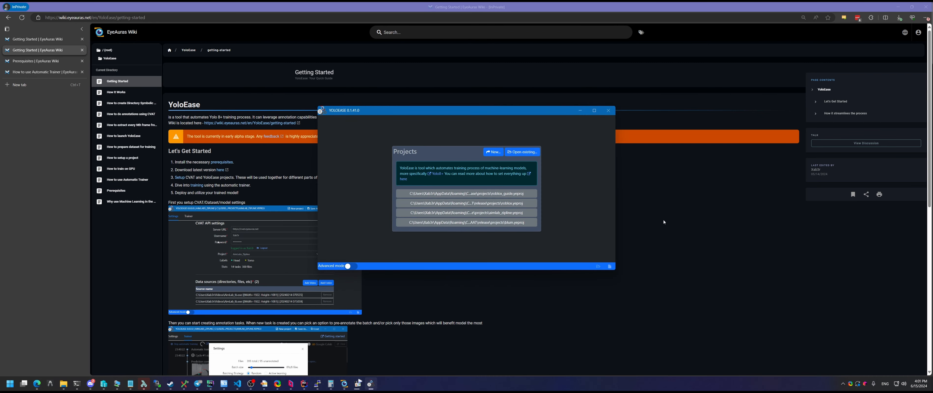
left_click(664, 222)
left_click(36, 61)
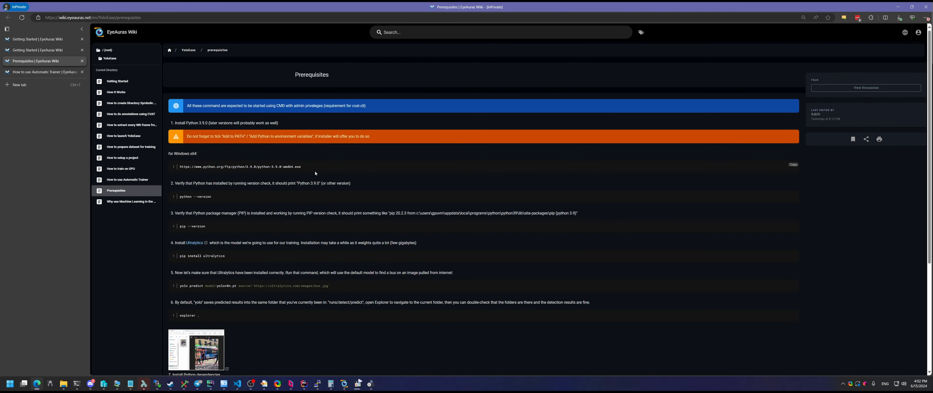
Read through the Prerequisites install steps, selecting the 'pip install ultralytics' command in step 4
scroll(326, 69, "down", 5)
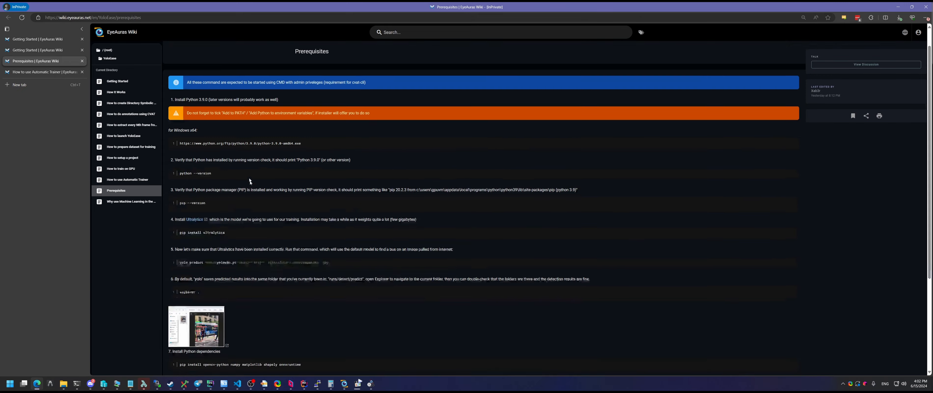
scroll(211, 143, "up", 5)
scroll(205, 143, "down", 3)
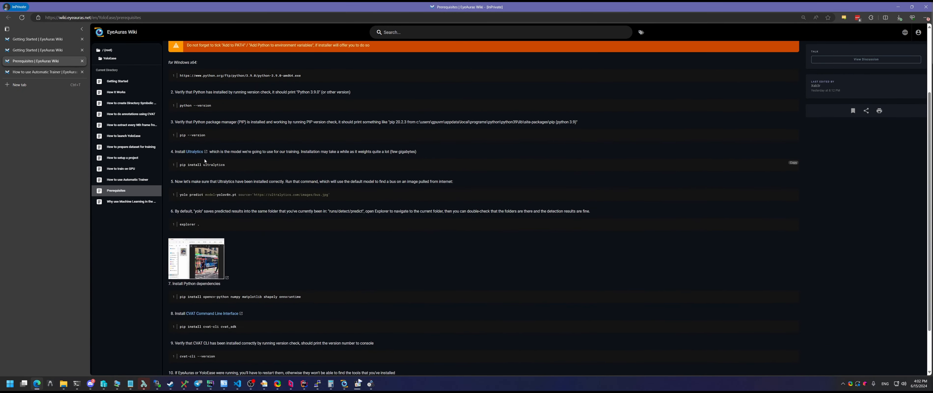
scroll(233, 259, "down", 2)
scroll(220, 316, "up", 4)
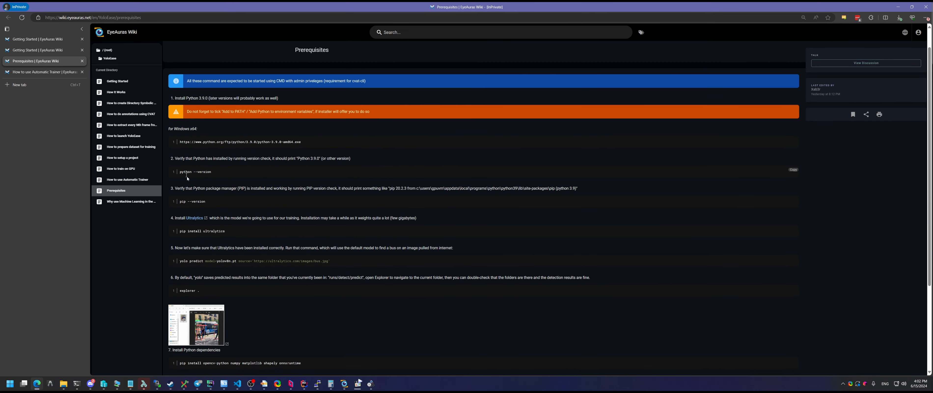
scroll(218, 195, "down", 1)
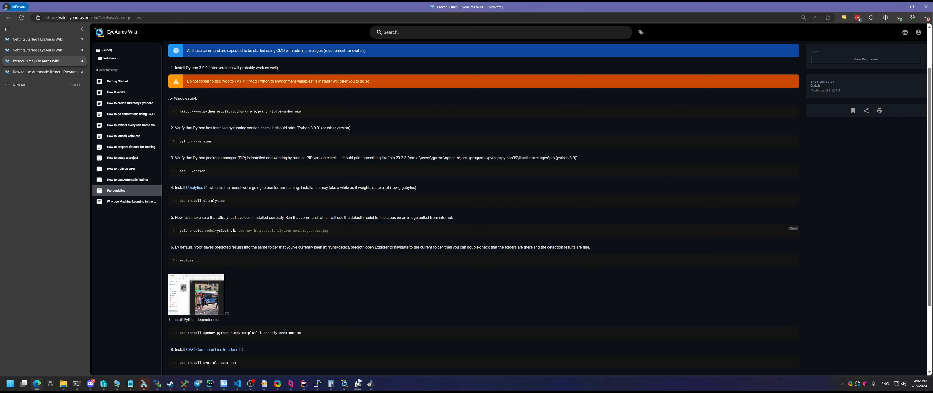
left_click_drag(228, 201, 182, 200)
scroll(236, 241, "down", 3)
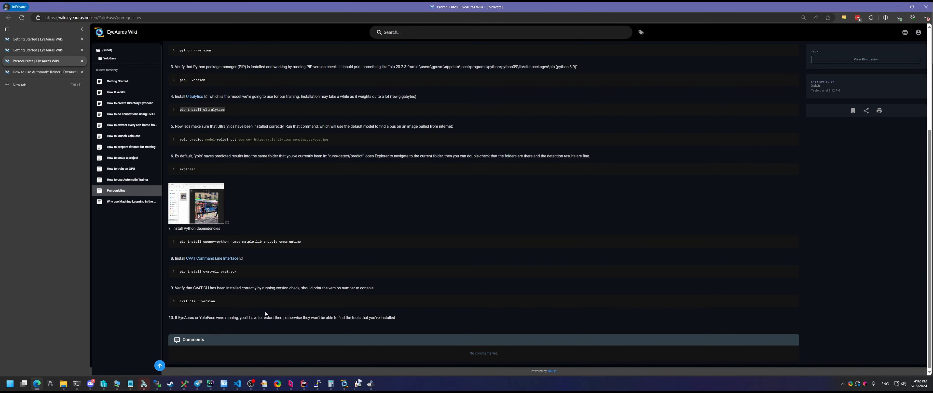
scroll(256, 255, "up", 3)
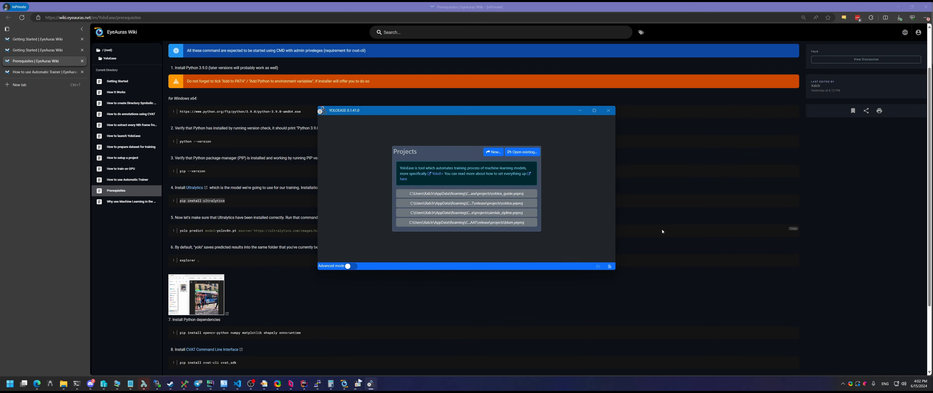
Return the browser to the Getting Started tab, then bring the YoloEase Projects window forward
left_click(664, 212)
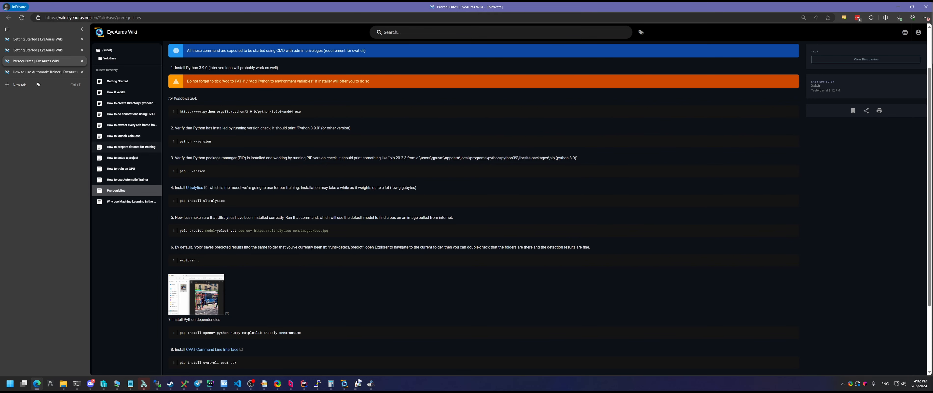
left_click(40, 50)
scroll(506, 203, "down", 2)
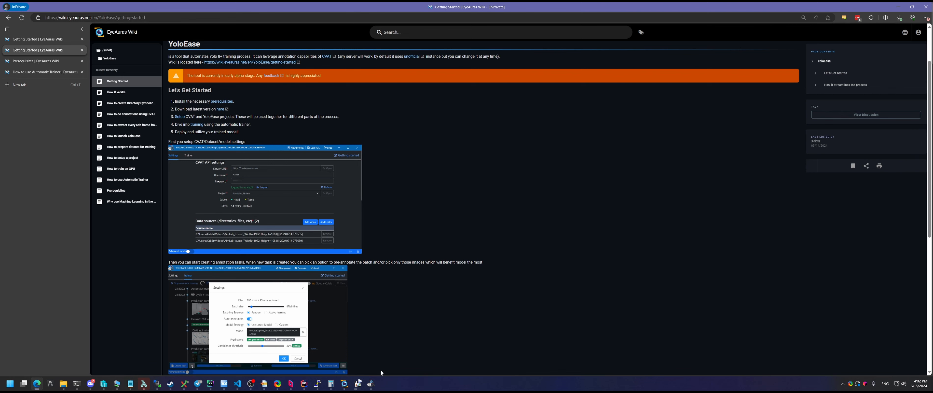
left_click(377, 387)
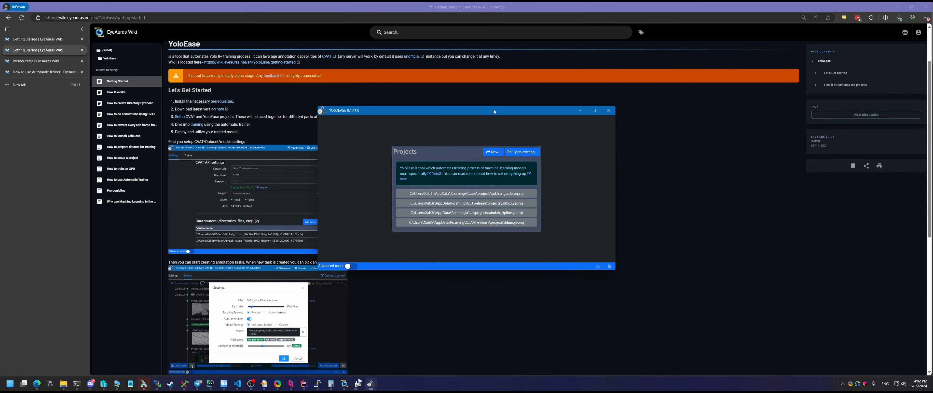
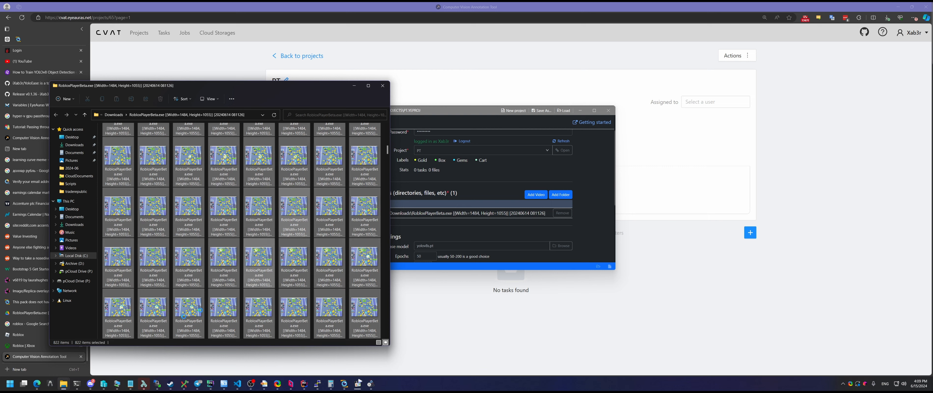
Select all 822 extracted frame files in File Explorer and scroll through the thumbnails
key("ctrl+a")
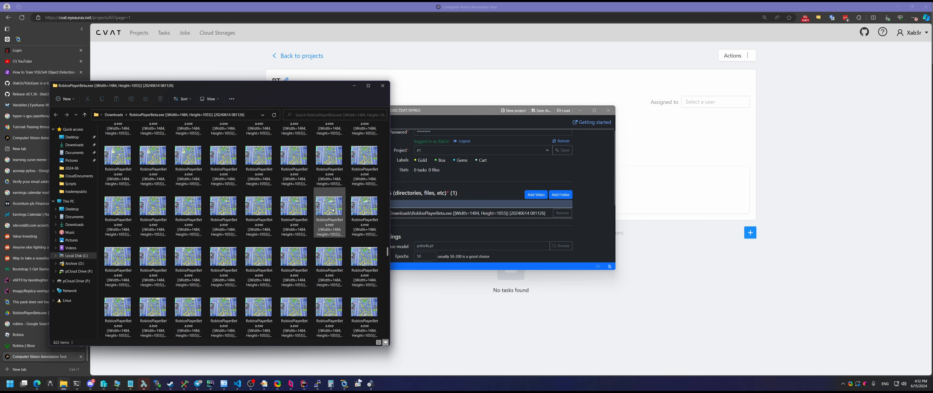
scroll(328, 268, "down", 5)
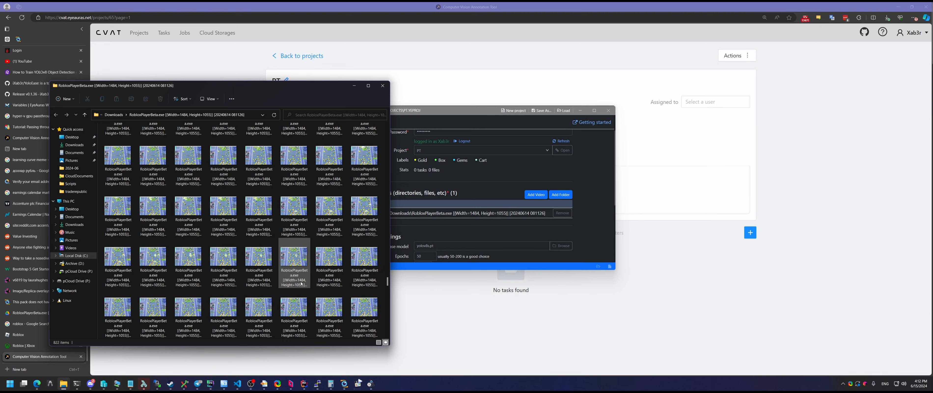
scroll(303, 275, "up", 10)
scroll(304, 250, "up", 12)
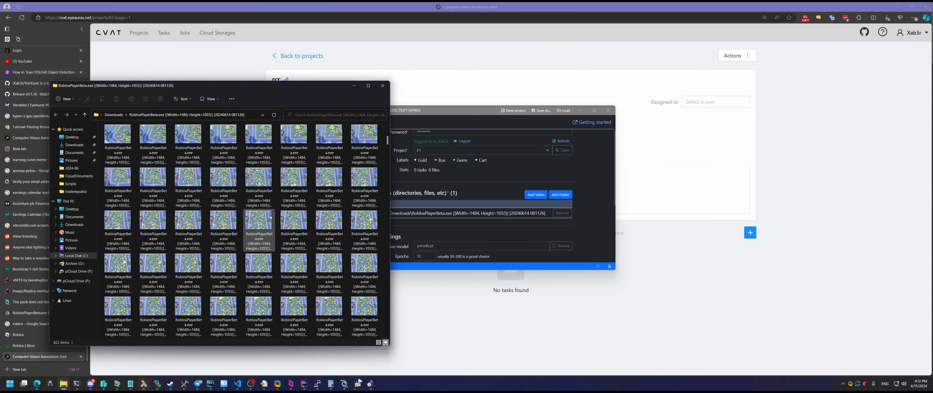
Bring YoloEase to the front and show its Trainer page
left_click(499, 194)
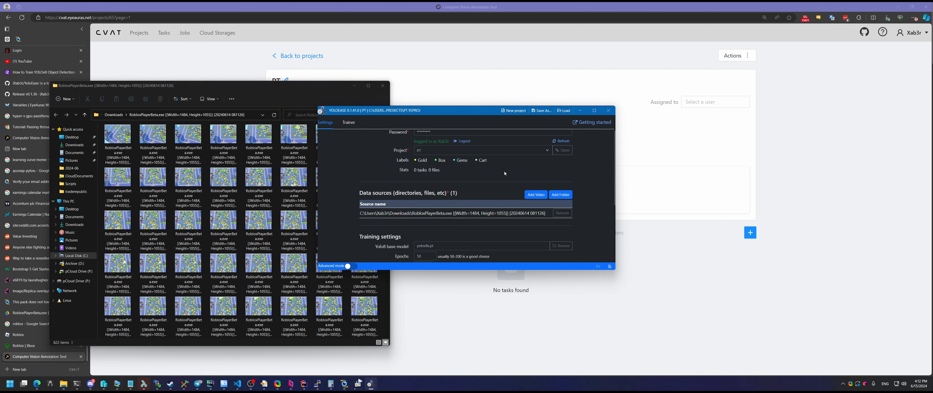
scroll(504, 172, "up", 1)
left_click(348, 123)
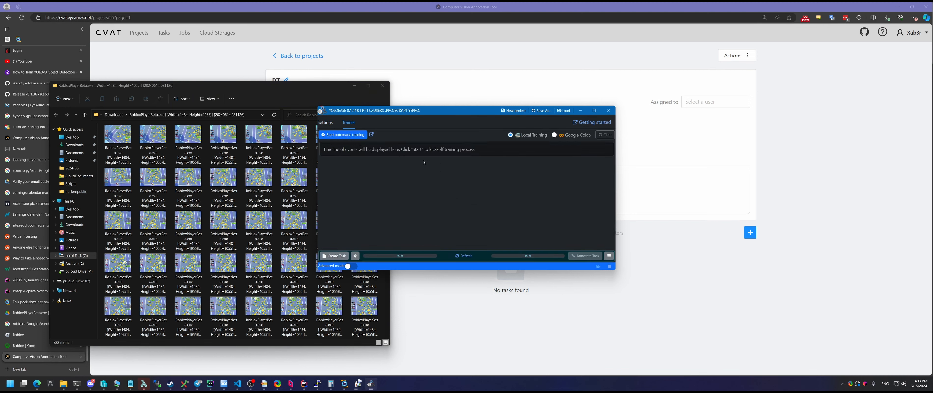
Open the 'How to use Automatic Trainer' guide in the EyeAuras Wiki browser window
left_click(37, 383)
left_click(360, 358)
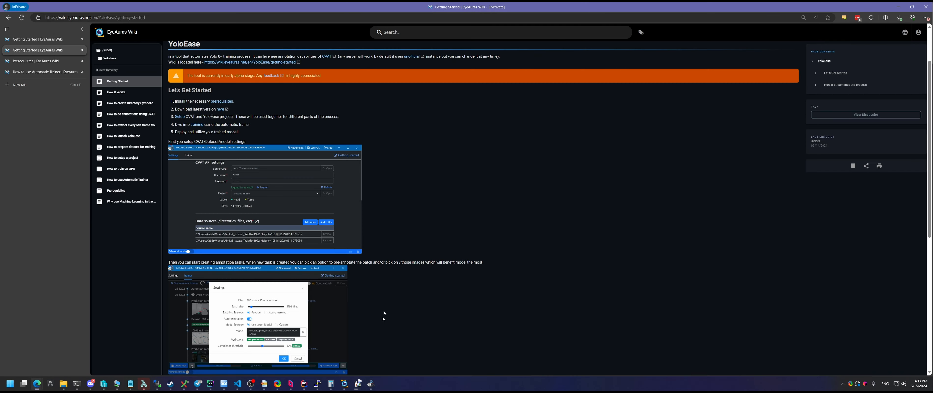
scroll(214, 110, "up", 3)
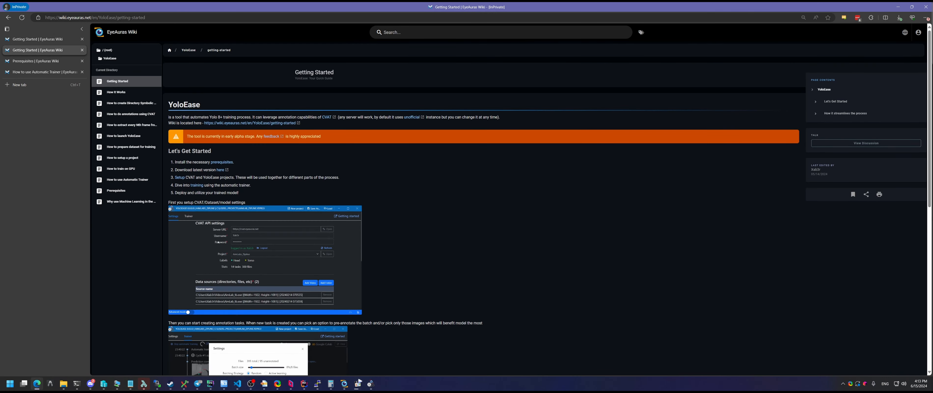
left_click(196, 185)
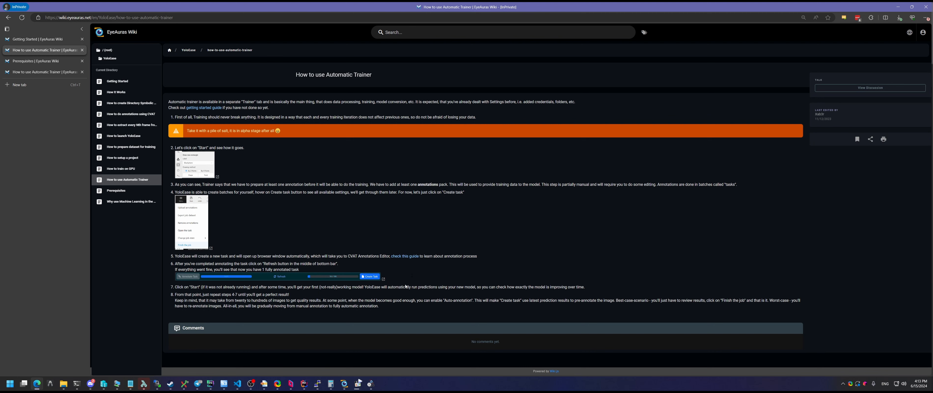
Back in YoloEase, check the 0 / 822 file count and open the Create Task settings
key("alt+Tab")
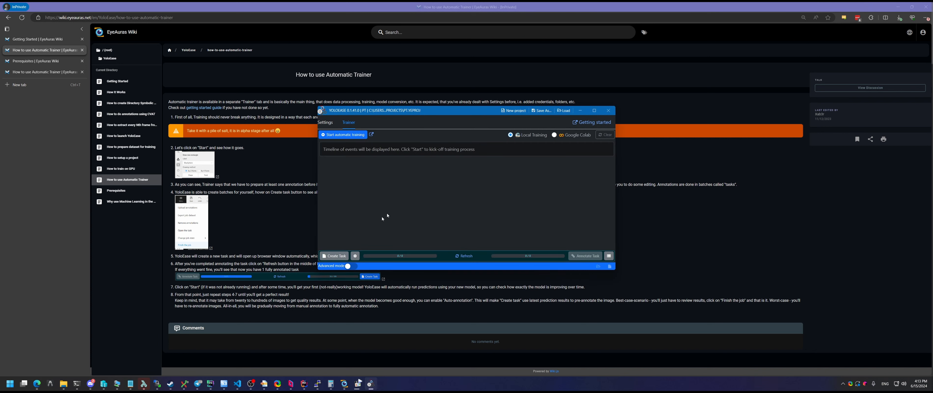
left_click_drag(406, 256, 394, 256)
left_click(445, 212)
left_click(403, 217)
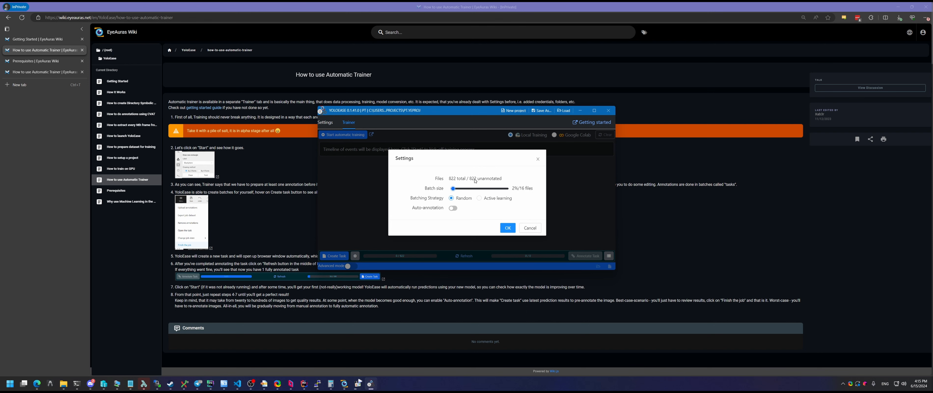
Confirm the settings for the 822 unannotated files and create the new CVAT annotation task
left_click_drag(477, 179, 430, 192)
left_click(508, 229)
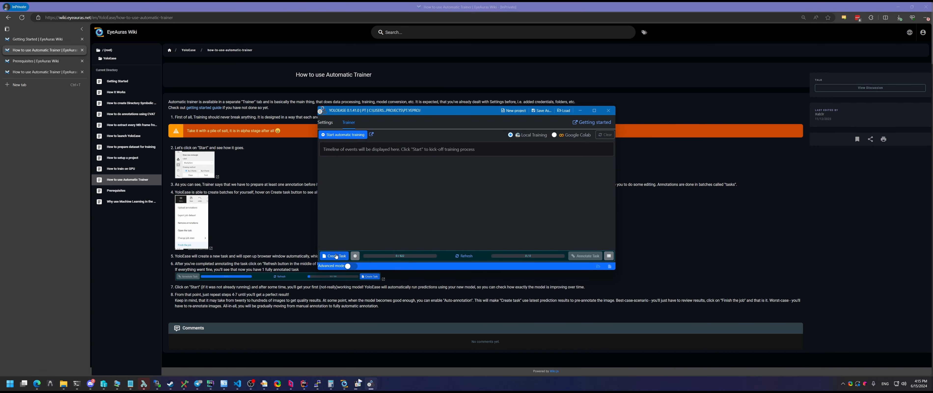
left_click(336, 256)
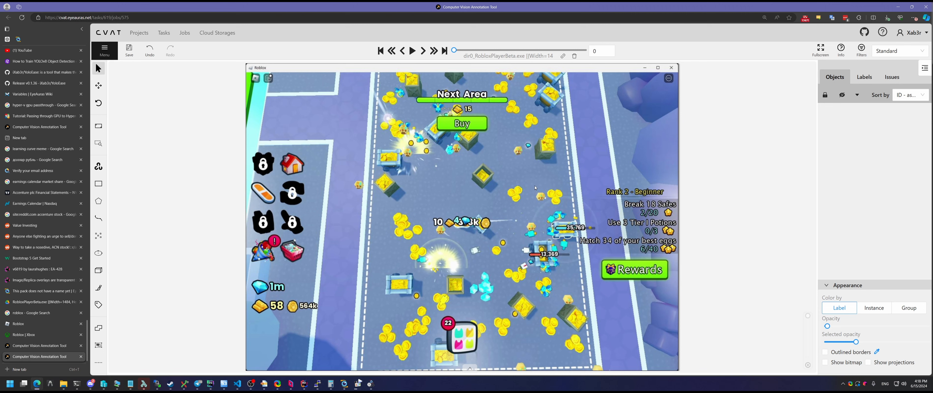
Draw a Gold rectangle, object 13, around the gold pile on frame 0
mouse_move(101, 186)
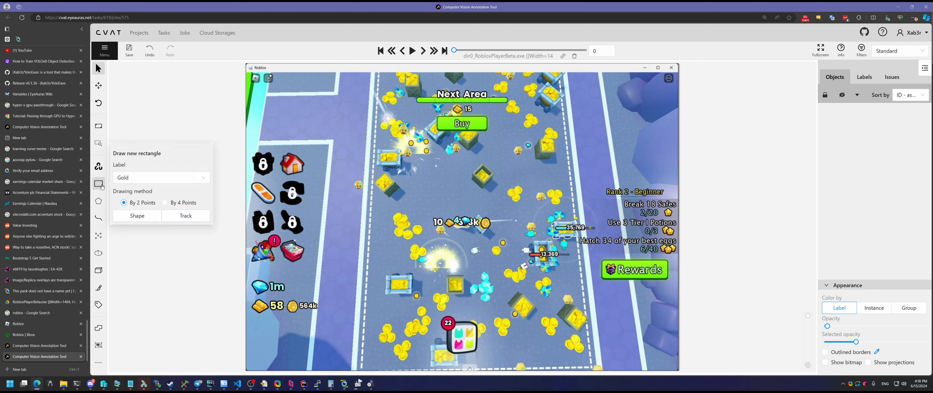
left_click(137, 218)
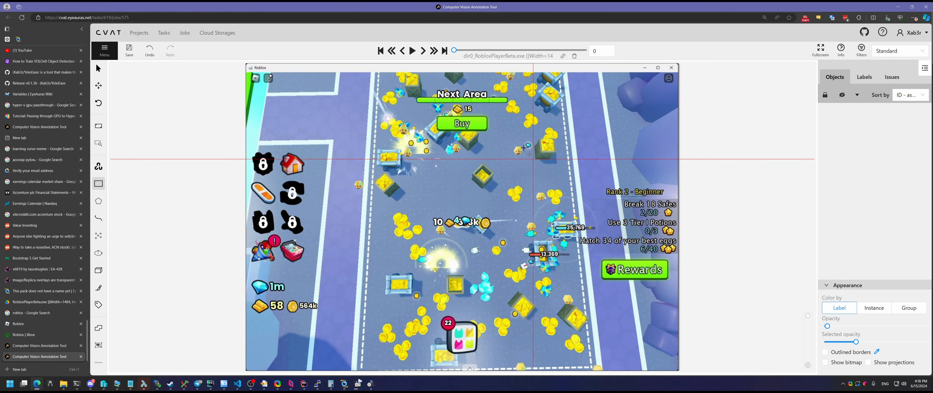
left_click(546, 188)
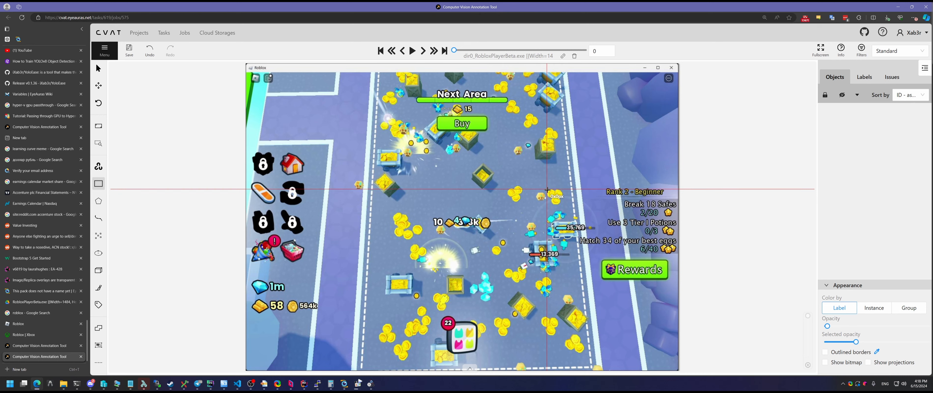
left_click(562, 204)
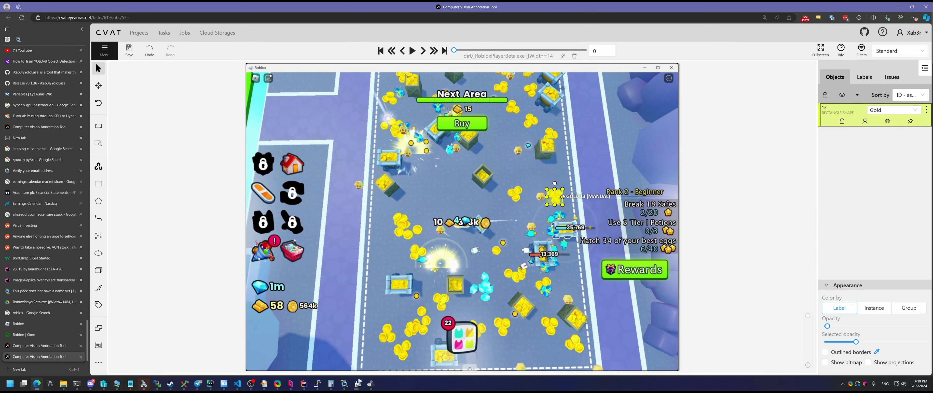
left_click(901, 109)
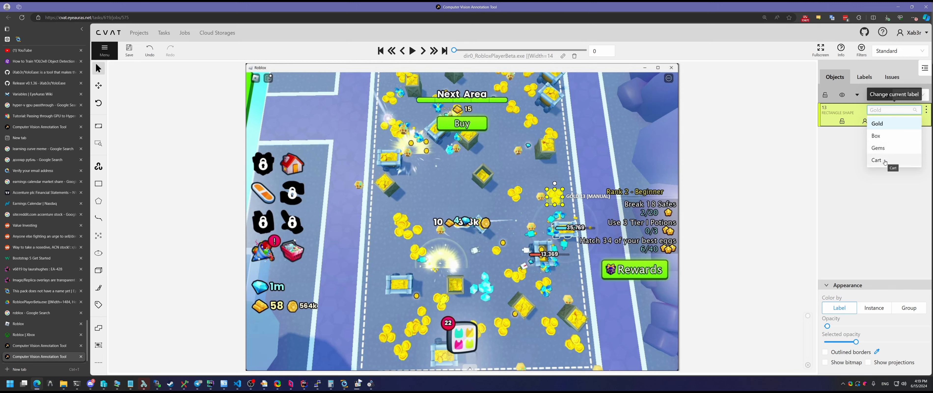
left_click(860, 193)
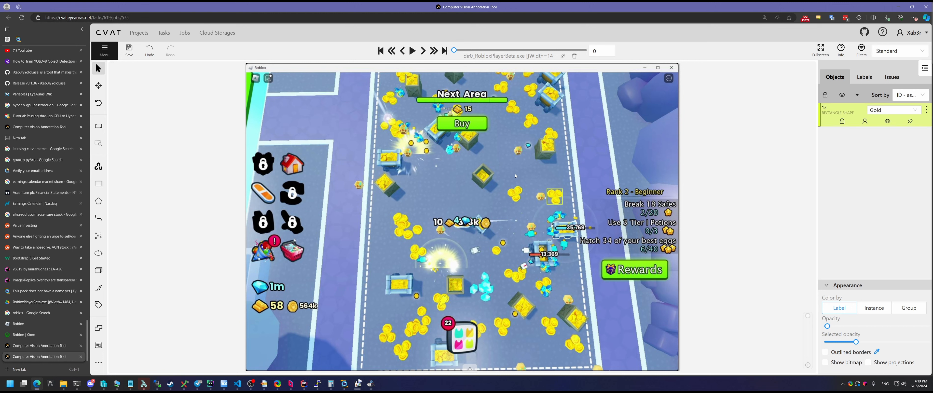
Draw a second rectangle, object 14, around the crate near the upper right of the road
mouse_move(98, 183)
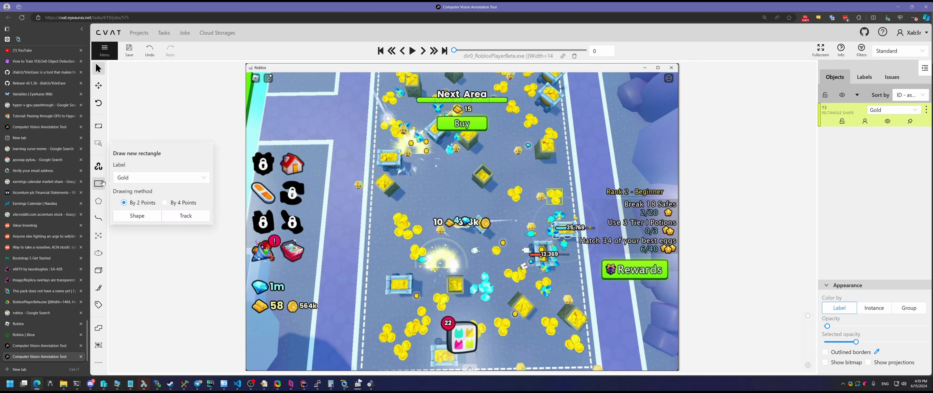
left_click(140, 217)
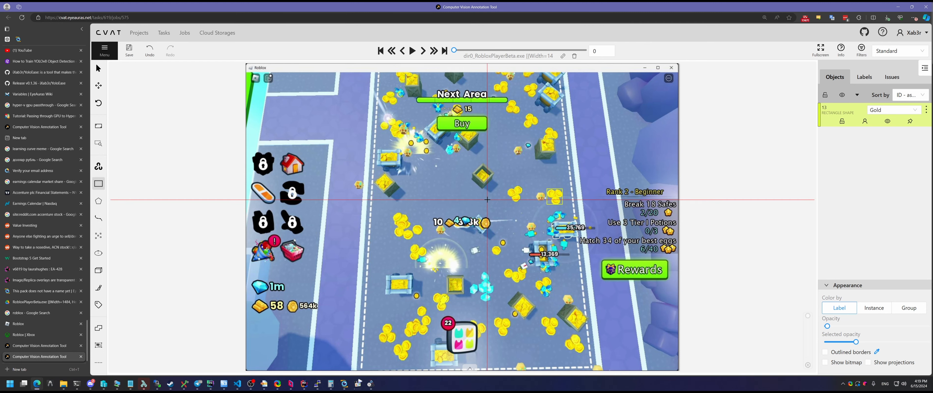
key("Escape")
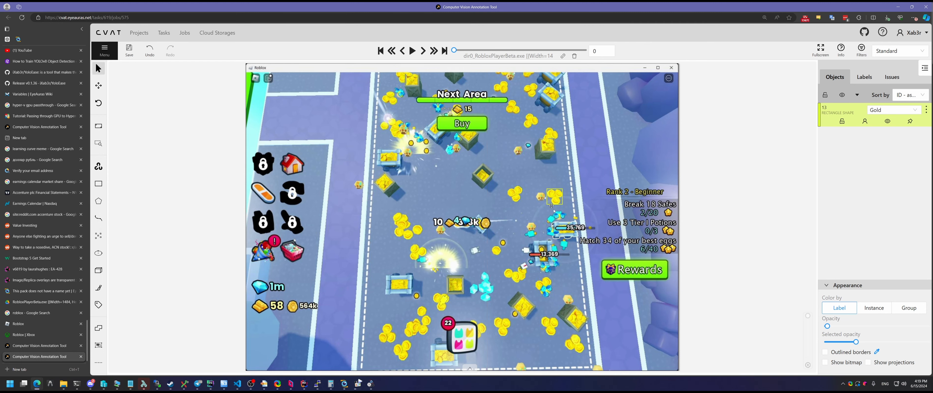
mouse_move(554, 198)
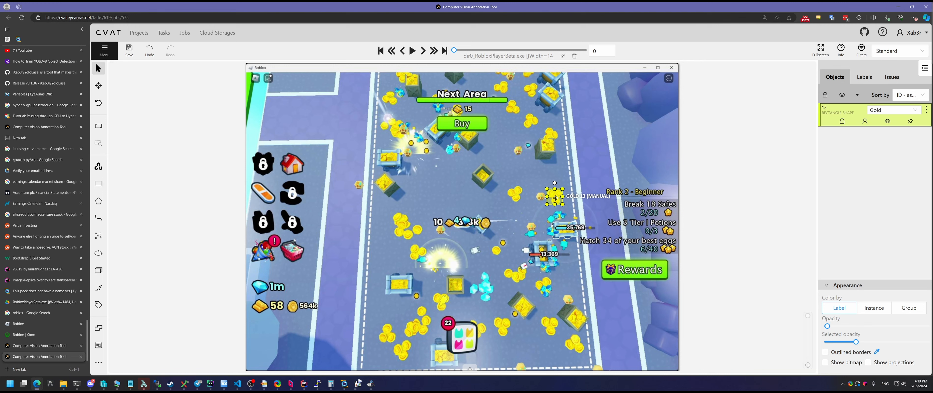
key("n")
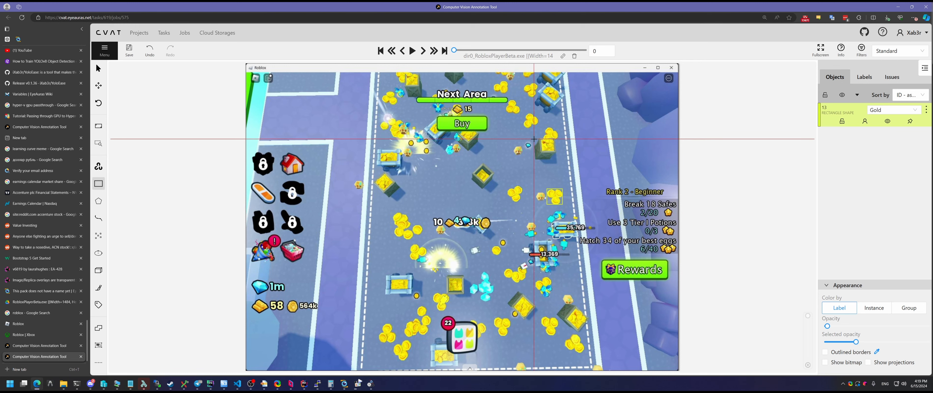
left_click(534, 138)
left_click(555, 160)
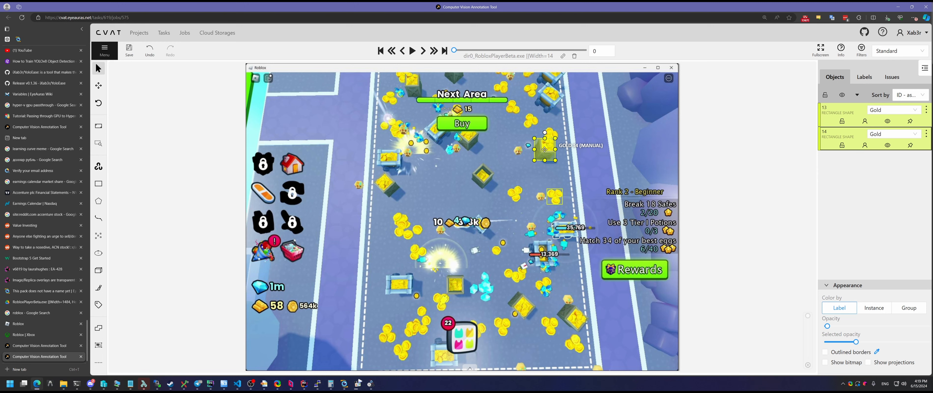
Relabel object 14 as Box and draw Box rectangle 15 around another crate
key("ctrl+2")
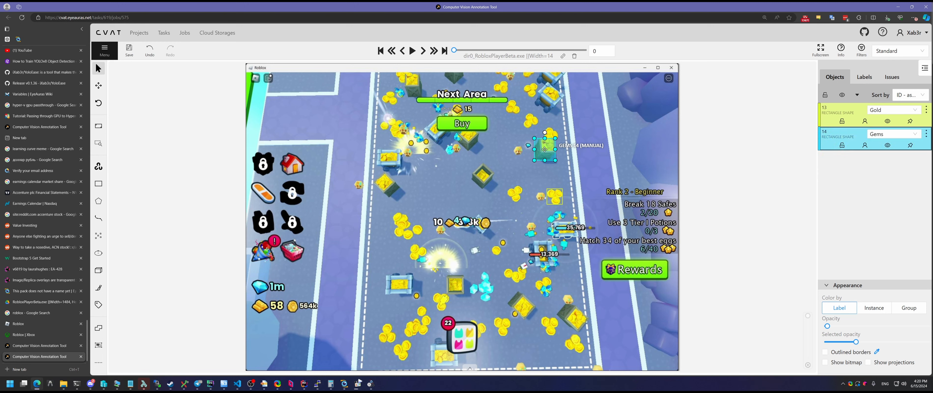
left_click(908, 133)
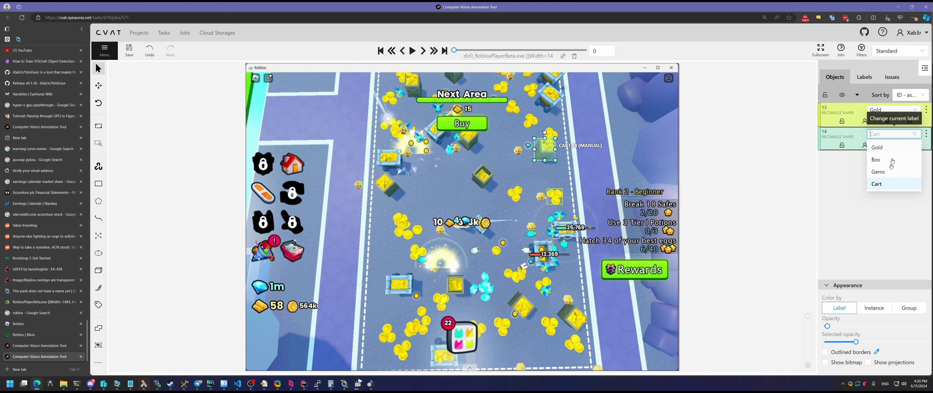
left_click(884, 160)
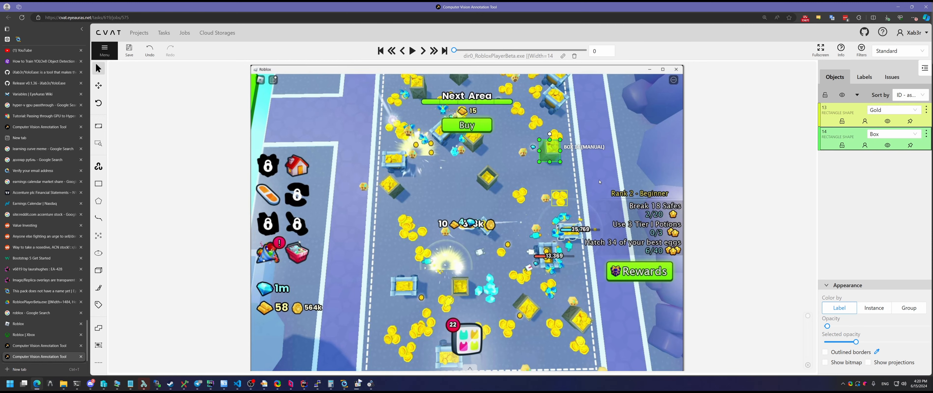
key("n")
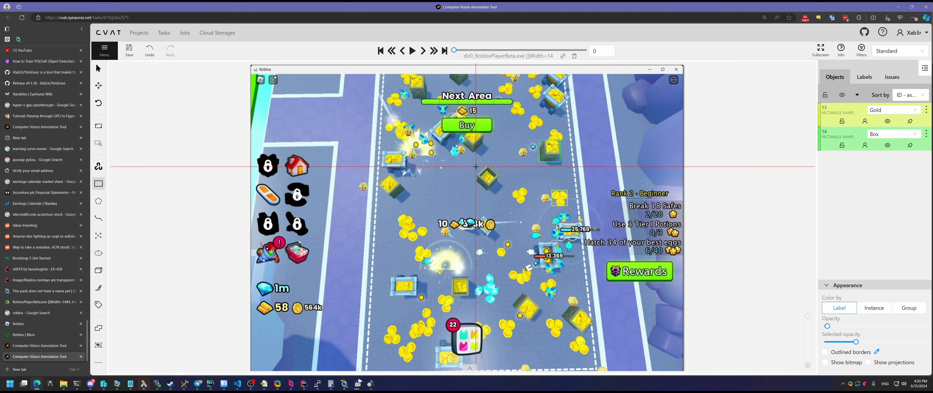
left_click(476, 166)
left_click(497, 188)
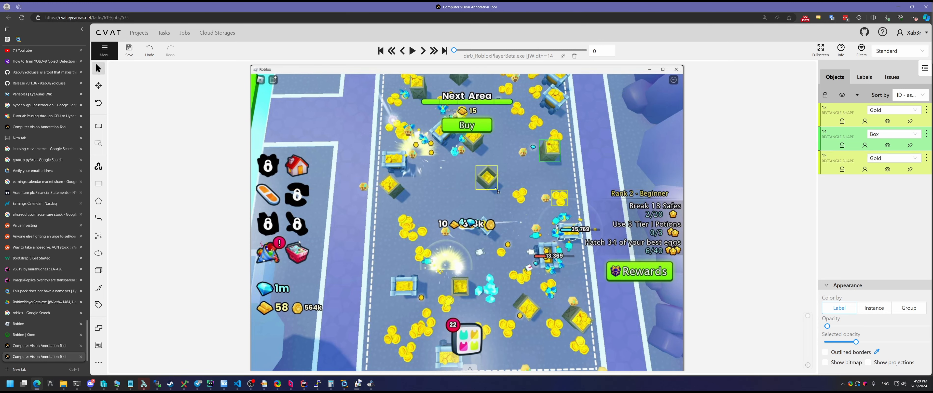
key("ctrl+2")
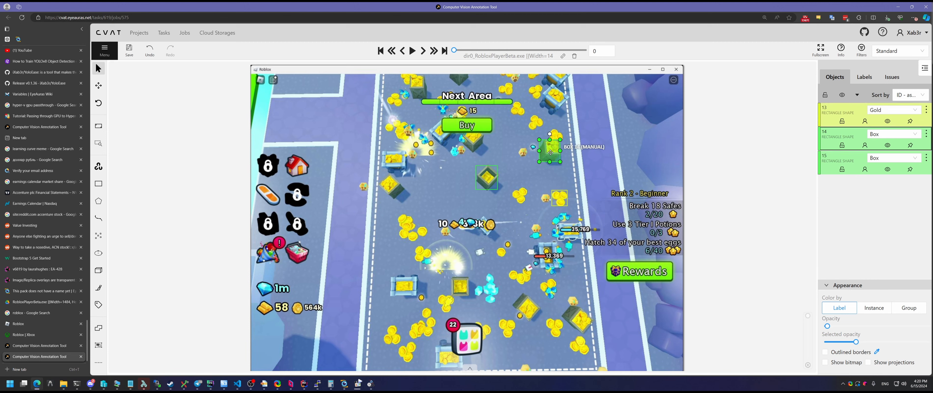
Paste copies of box 14 onto four more crates as Box objects 16–19
key("ctrl+c")
key("ctrl+v")
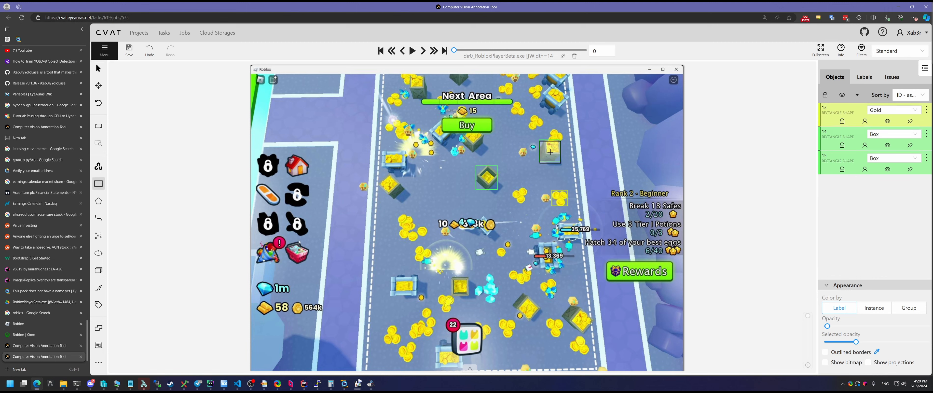
left_click(391, 188)
key("ctrl+v")
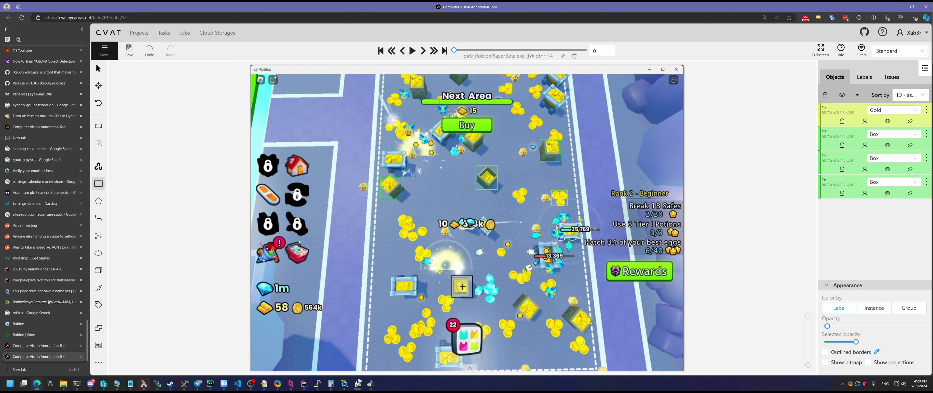
left_click(460, 288)
key("ctrl+v")
left_click(525, 307)
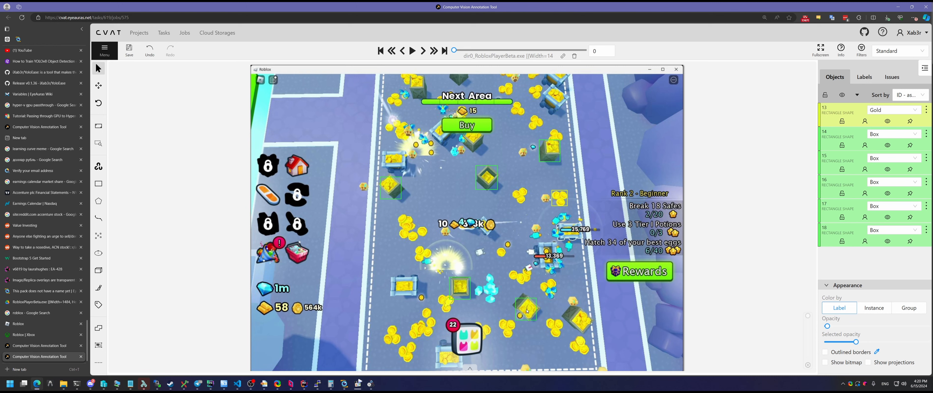
key("ctrl+v")
left_click(581, 322)
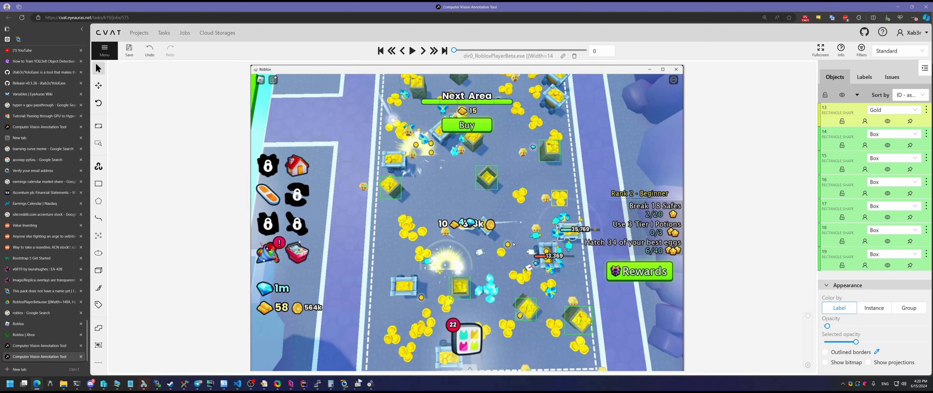
Paste Box copies 20 and 21 onto the top-left crate and the crate below Buy
key("ctrl+v")
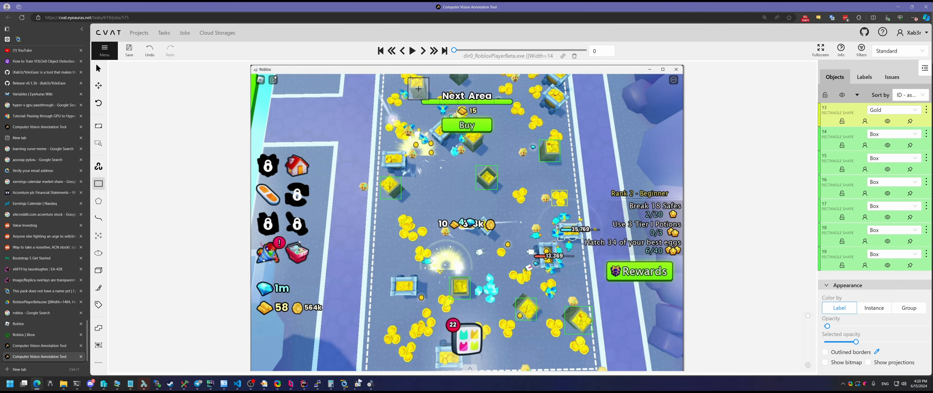
left_click(418, 89)
key("ctrl+v")
key("Escape")
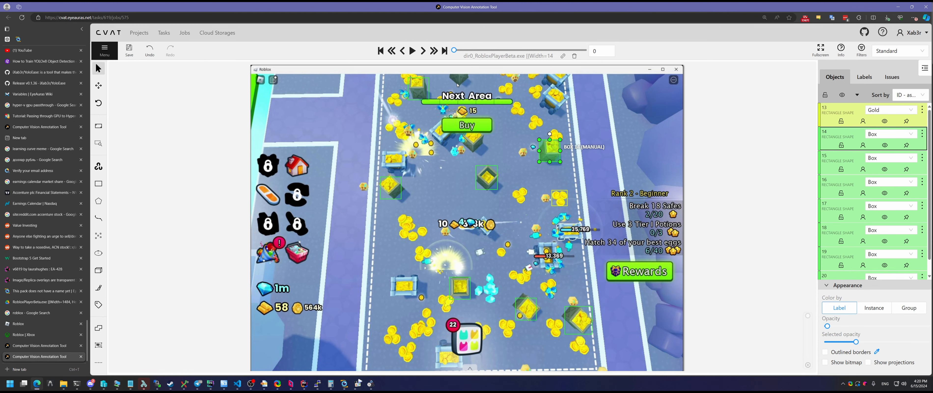
key("ctrl+v")
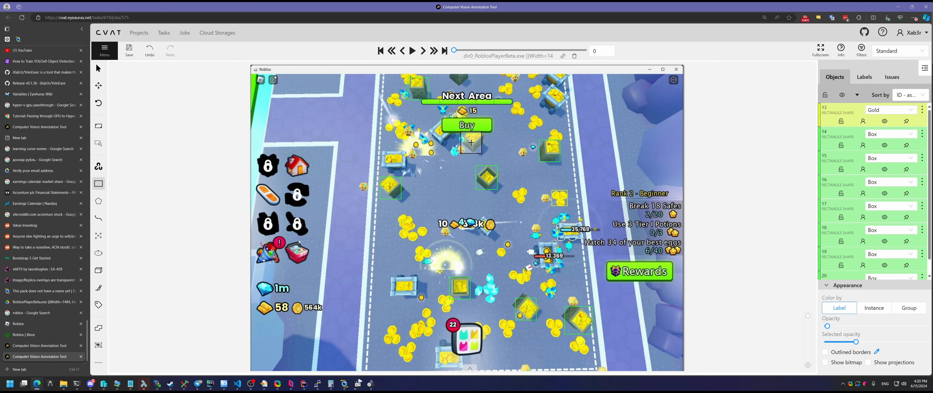
left_click(472, 143)
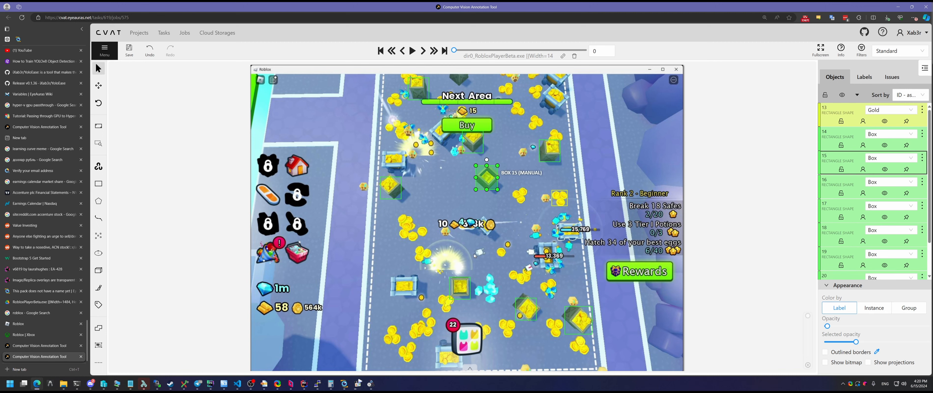
Draw a Cart rectangle and paste a copy over the cart near the top
key("n")
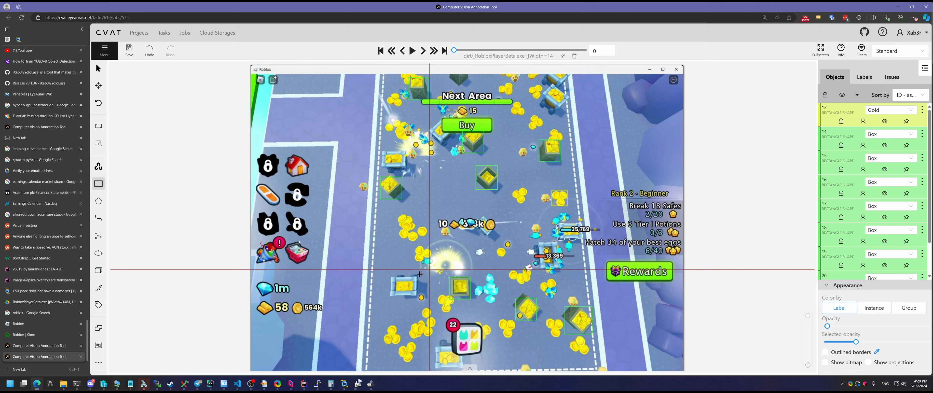
left_click(389, 275)
left_click(420, 296)
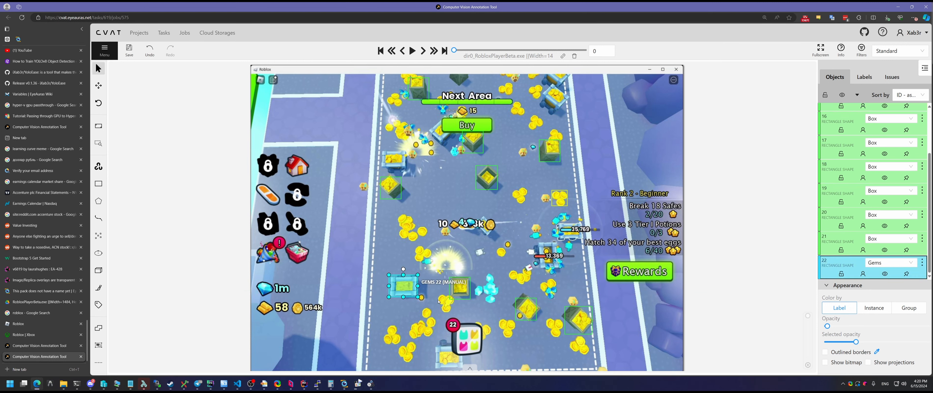
key("ctrl+4")
key("ctrl+c")
key("ctrl+v")
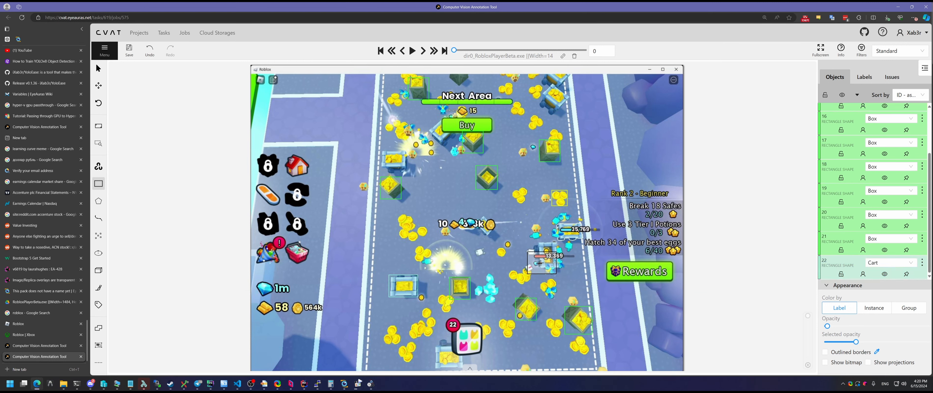
left_click(553, 98)
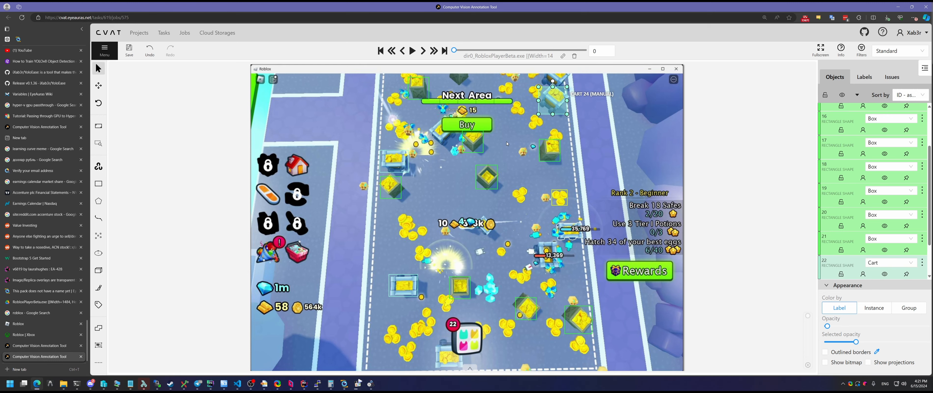
Outline the 13,369 cart and the bottom cart with resized Cart rectangles
key("ctrl+v")
left_click(548, 252)
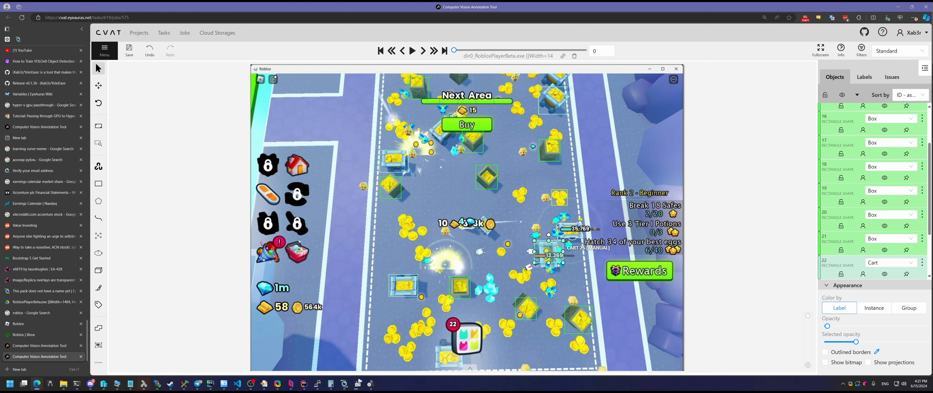
left_click_drag(562, 263, 559, 267)
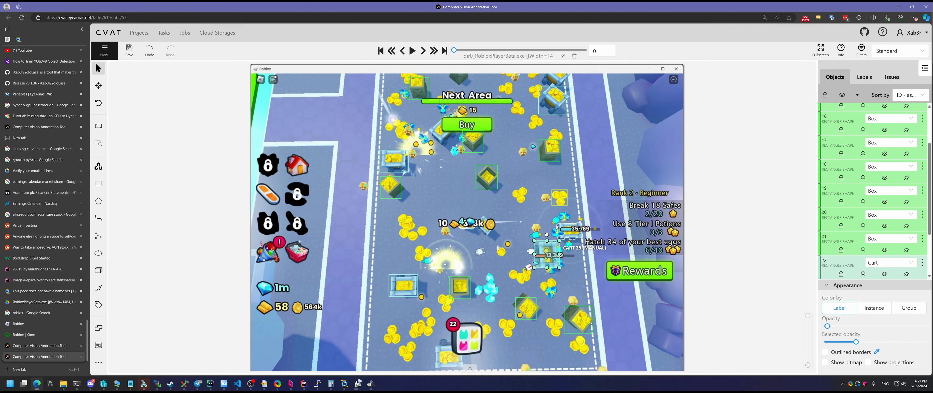
key("n")
left_click(435, 342)
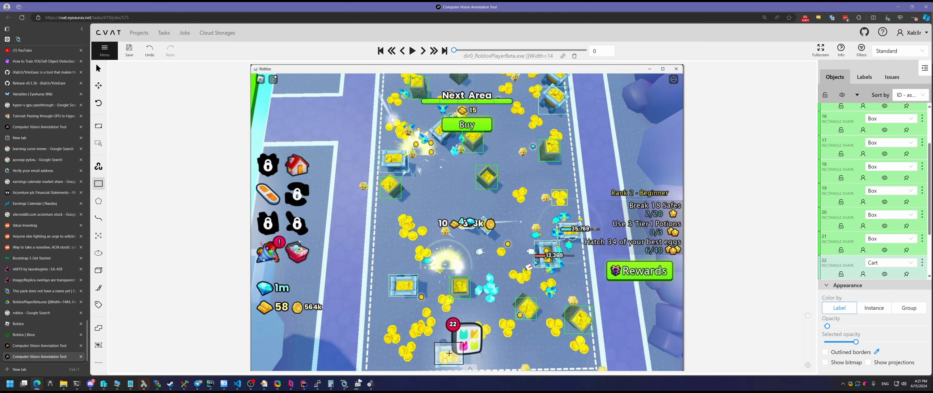
left_click(464, 364)
left_click_drag(464, 363, 463, 367)
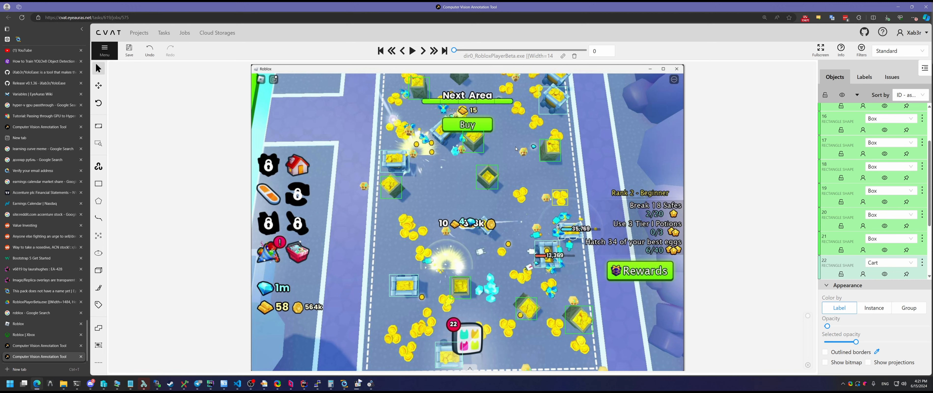
Paste copies of Gold box 13 onto every coin pile, creating Gold rectangles 27–43
key("ctrl+c")
key("ctrl+v")
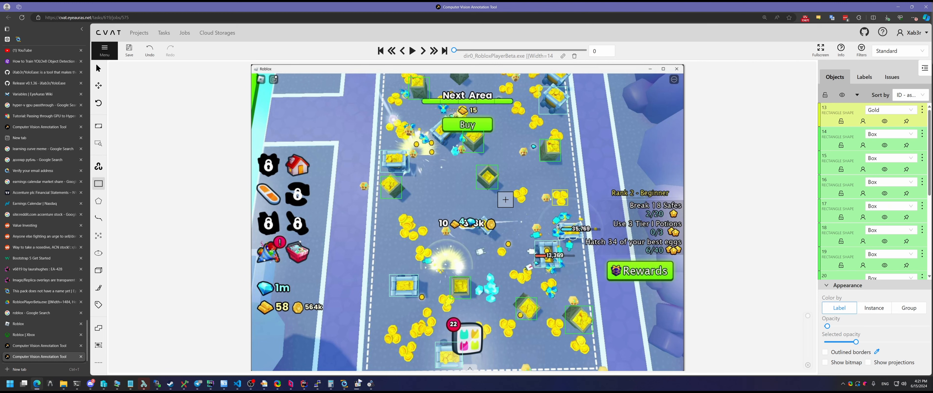
left_click(519, 194)
key("ctrl+v")
left_click(517, 277)
key("ctrl+v")
left_click(507, 327)
key("ctrl+v")
left_click(554, 327)
key("ctrl+v")
left_click(580, 346)
key("ctrl+v")
left_click(407, 353)
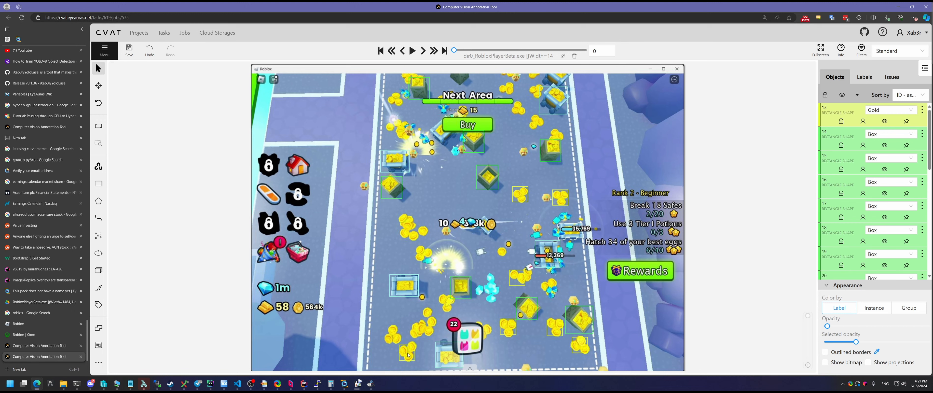
key("ctrl+v")
left_click(393, 335)
key("ctrl+v")
left_click(415, 329)
key("ctrl+v")
left_click(424, 252)
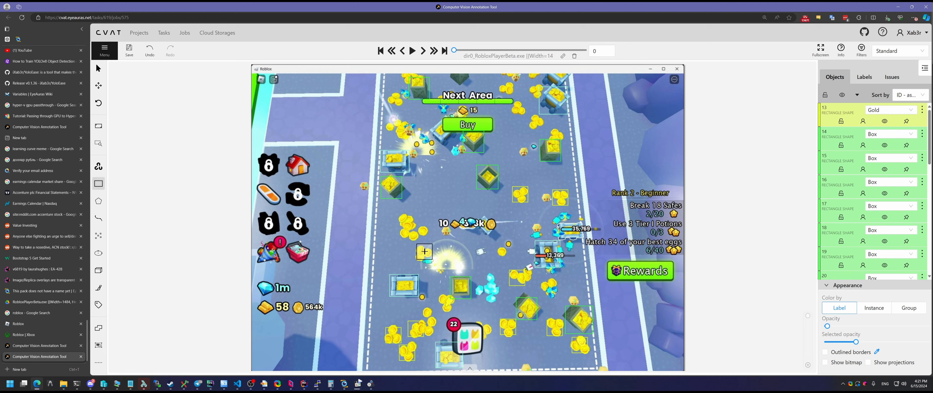
key("ctrl+v")
left_click(413, 232)
key("ctrl+v")
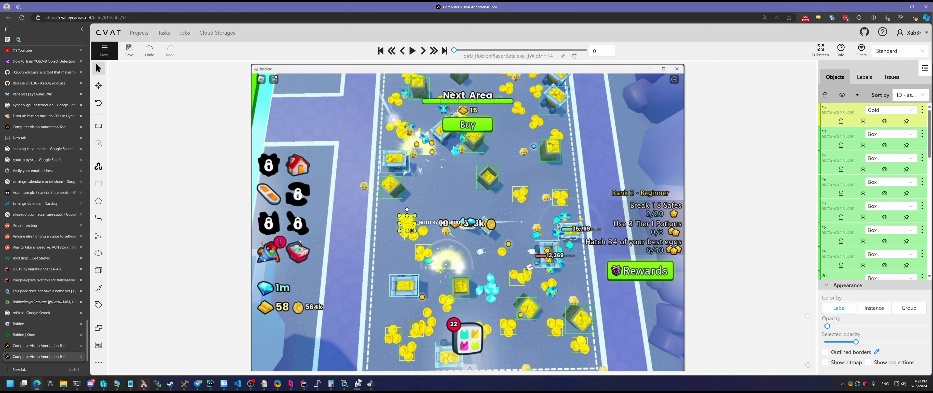
left_click(401, 131)
key("ctrl+v")
left_click(517, 108)
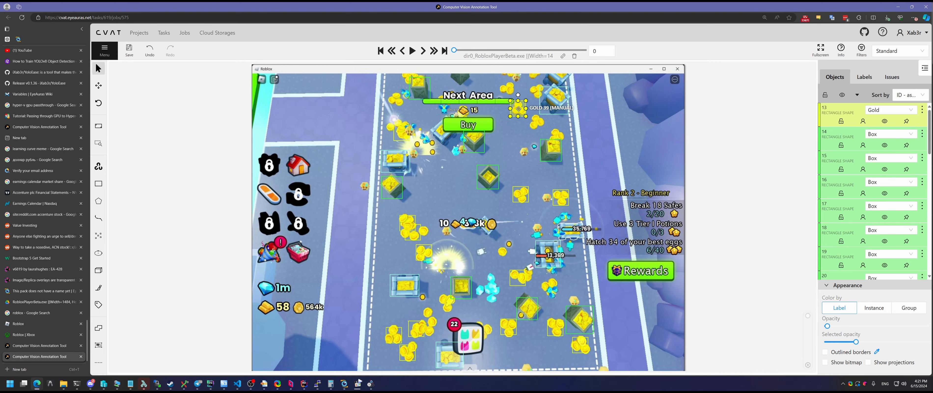
key("ctrl+v")
left_click(538, 91)
key("ctrl+v")
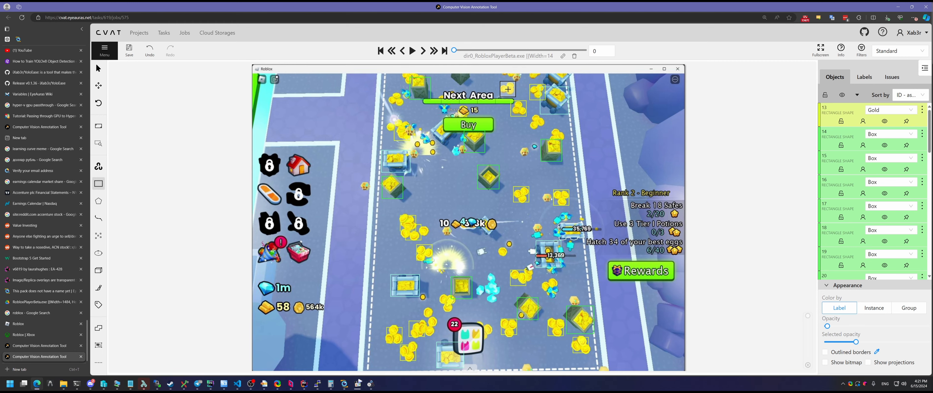
left_click(506, 90)
key("ctrl+v")
left_click(538, 124)
key("ctrl+v")
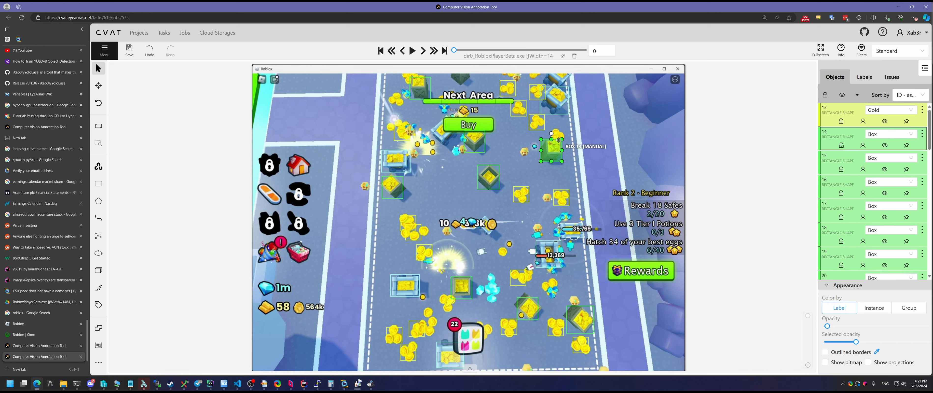
left_click(557, 134)
Draw Gems rectangle 44 near the bottom and relabel object 18 as Cart
left_click(474, 271)
left_click(501, 303)
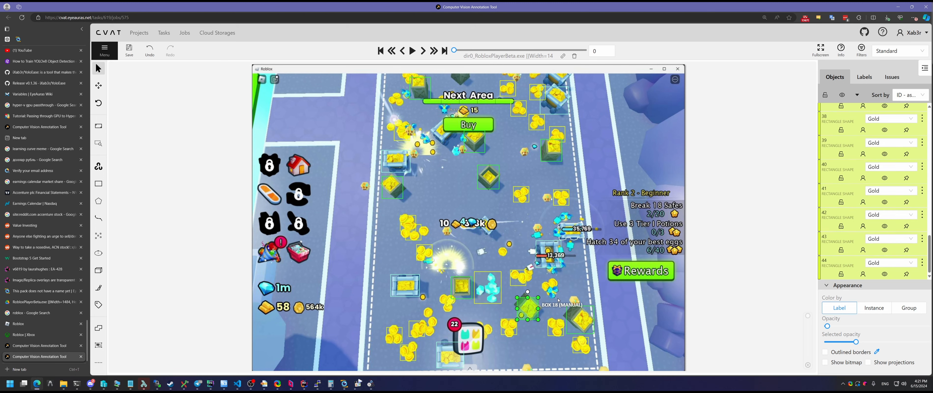
key("ctrl+2")
key("ctrl+3")
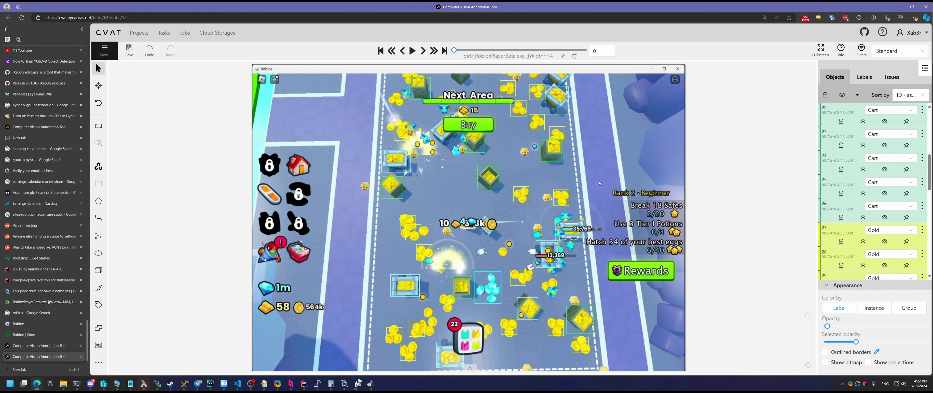
Move back and forth through the later frames with F, D and Home
key("f")
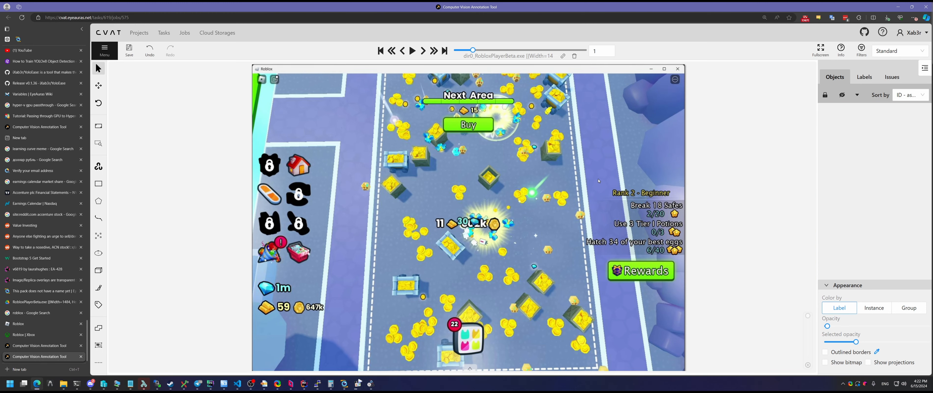
key("d")
key("f")
key("f")
key("f")
key("f")
key("f")
key("d")
key("d")
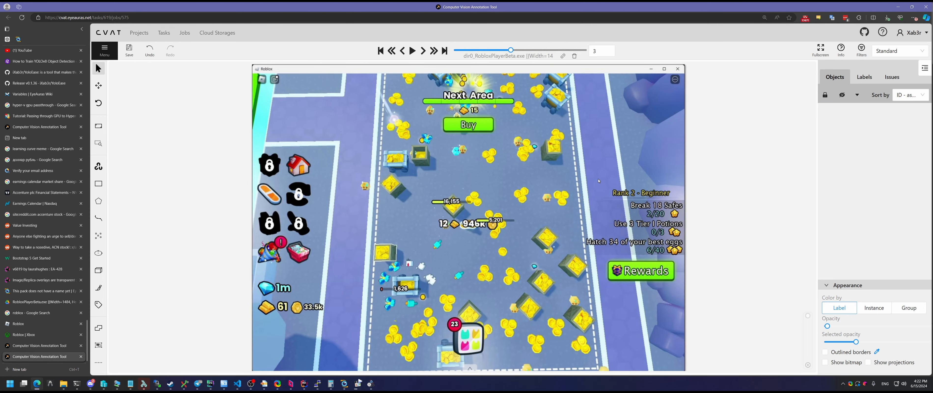
key("Home")
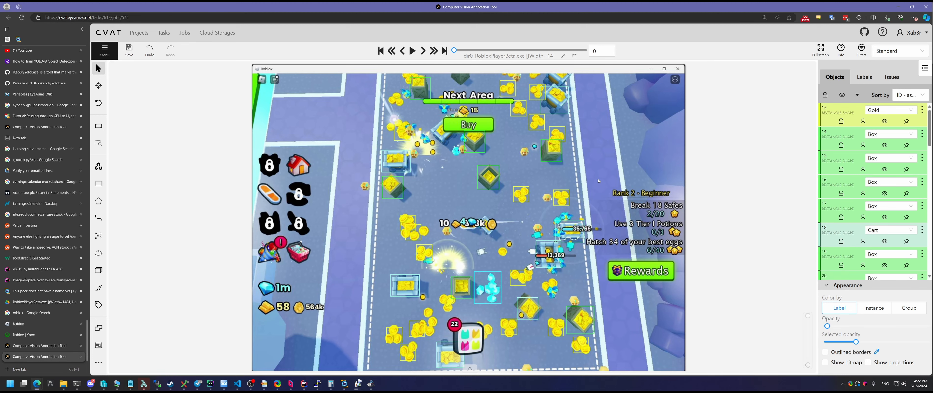
key("f")
key("f")
key("f")
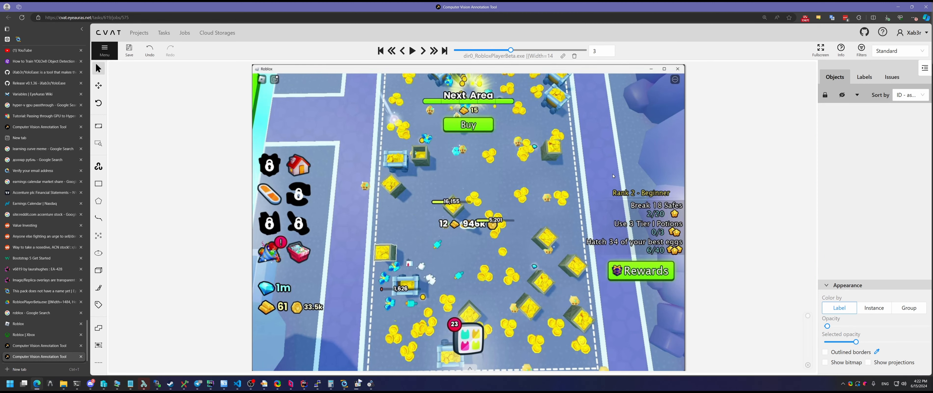
key("f")
key("f")
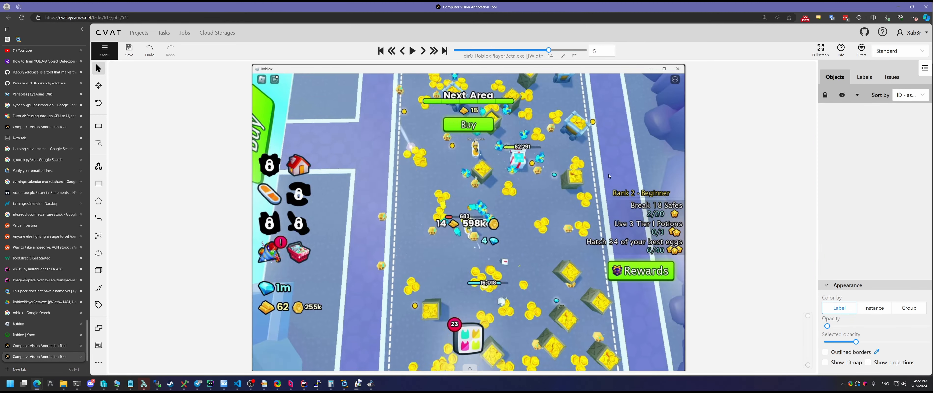
key("d")
key("d")
key("d")
key("d")
key("d")
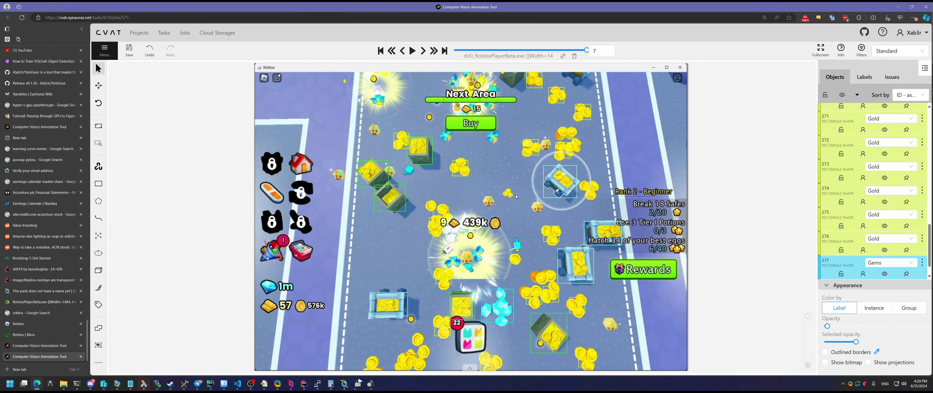
Review frames 0, 3, 5 and 7 for intact annotations, then open the job Menu
key("d")
key("d")
key("d")
key("d")
key("d")
key("d")
key("d")
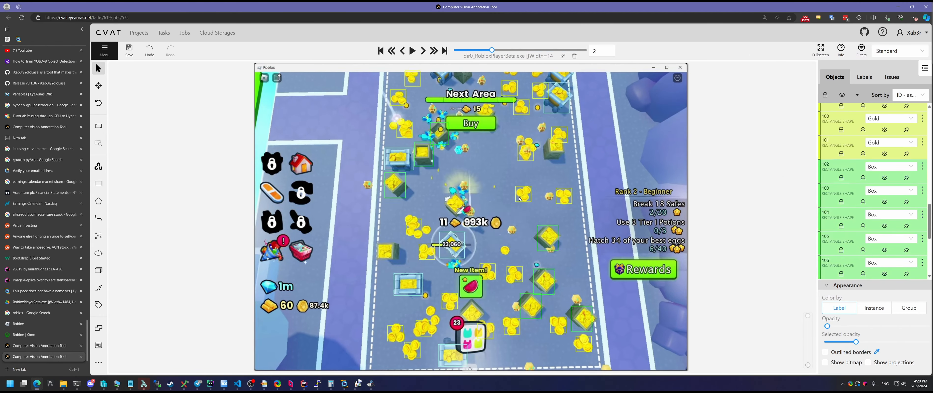
key("f")
key("f")
key("f")
key("f")
key("f")
key("f")
key("f")
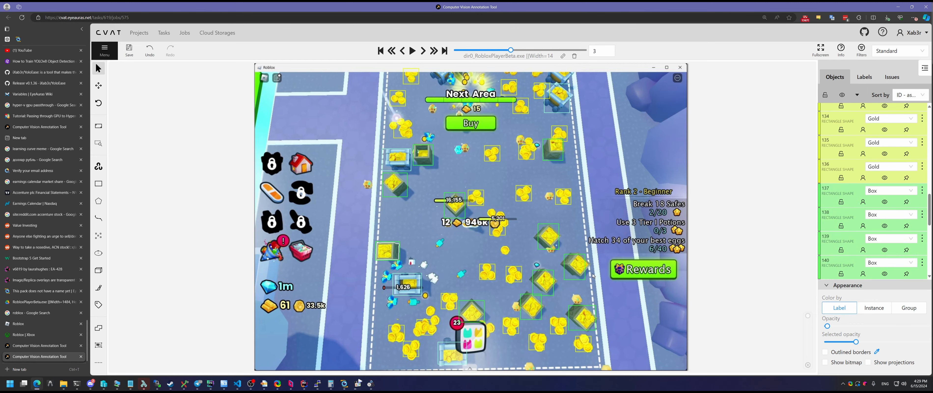
key("d")
key("d")
key("d")
key("d")
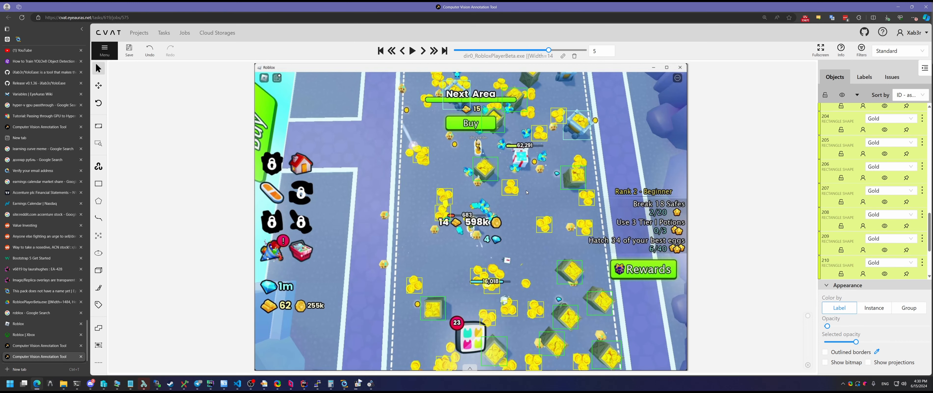
key("f")
key("f")
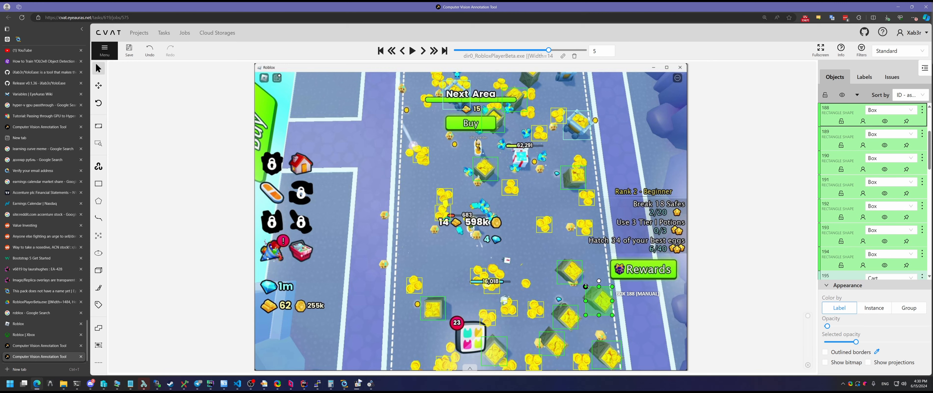
key("f")
key("f")
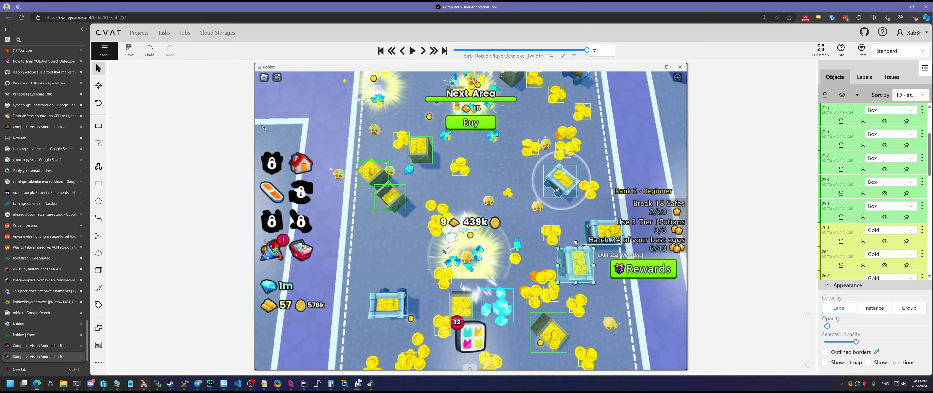
left_click(103, 52)
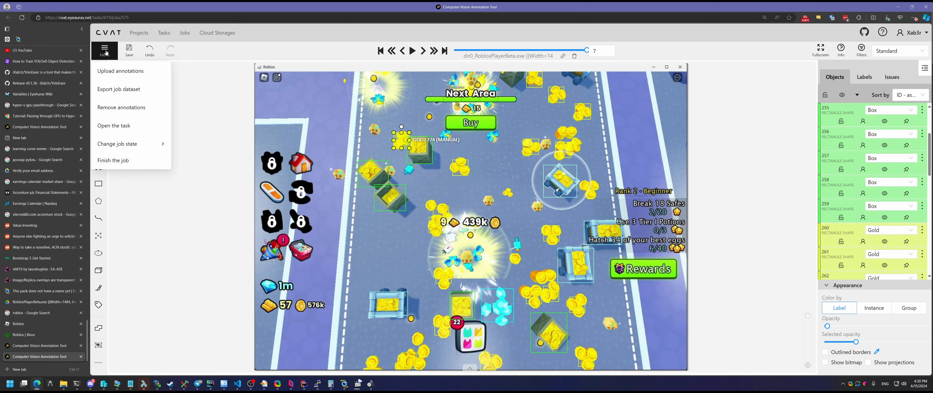
Finish job #575, confirm the stage change, and bring the YoloEase trainer back
left_click(124, 163)
left_click(560, 117)
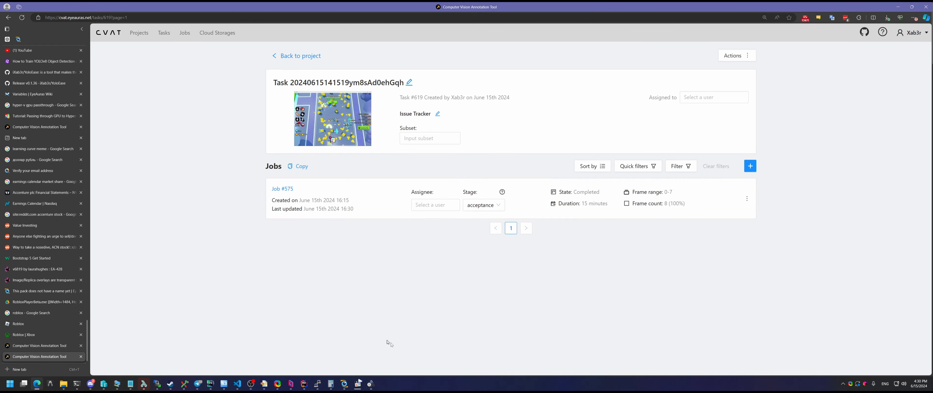
left_click(370, 383)
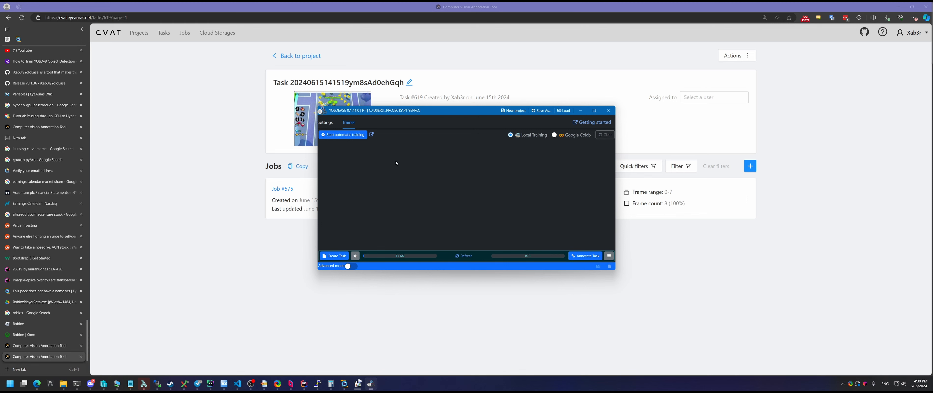
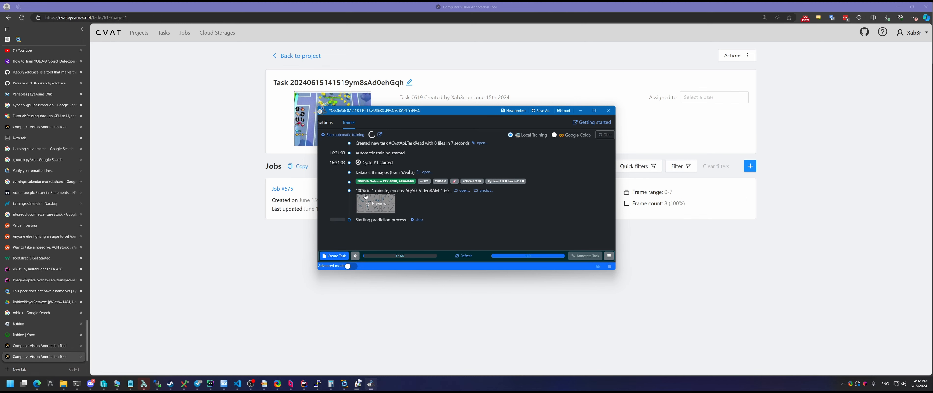
Review the enlarged training charts, then open the weights folder with best.pt, last.pt and the ONNX model
left_click(379, 204)
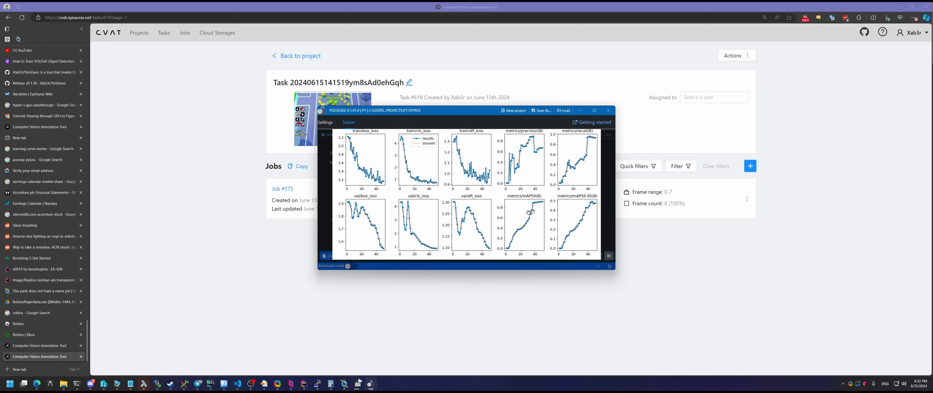
left_click(607, 165)
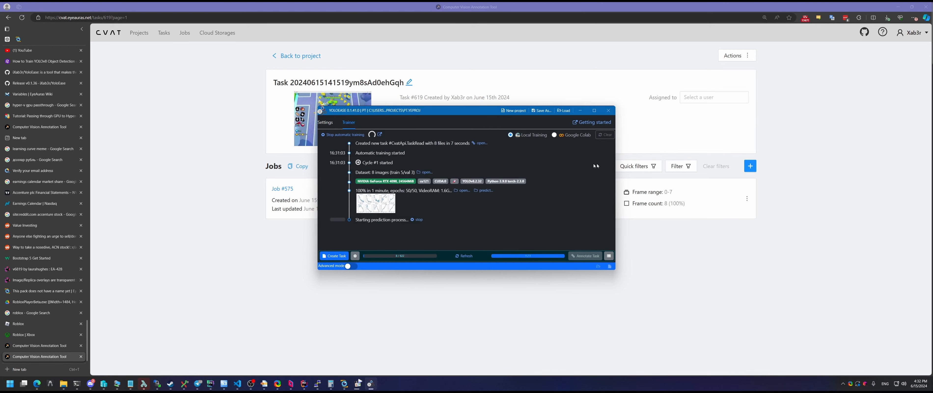
left_click(463, 191)
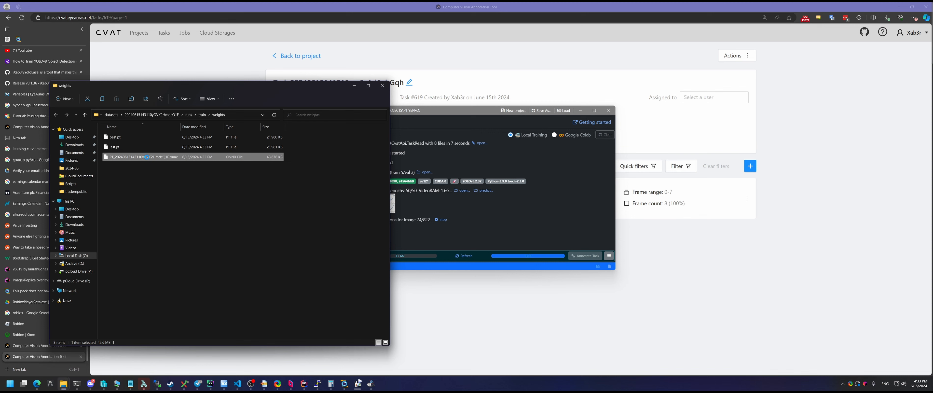
Copy the ONNX model file's full path in File Explorer and switch back to EyeAuras
right_click(147, 157)
left_click(170, 276)
right_click(132, 158)
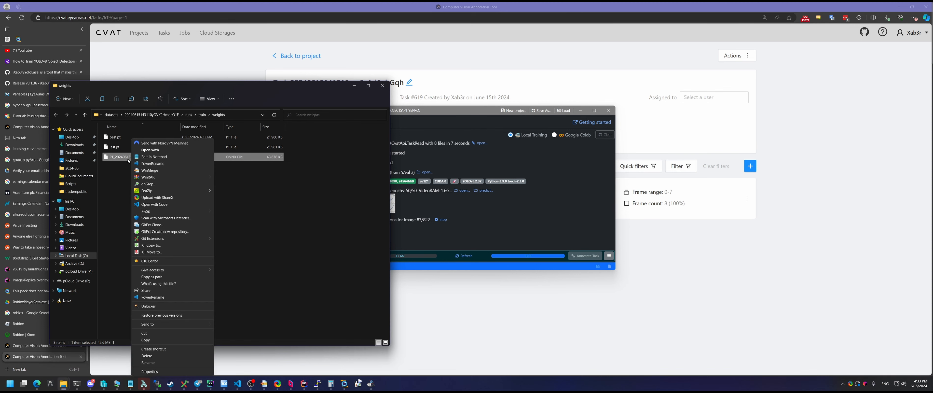
left_click(172, 276)
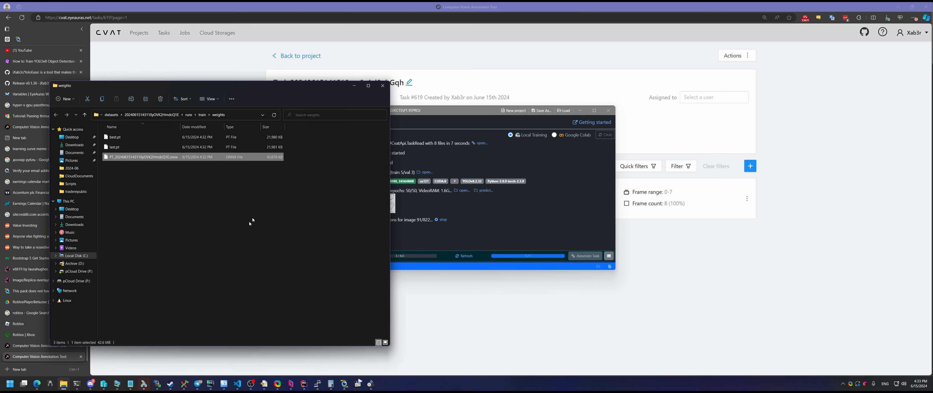
left_click(344, 384)
scroll(303, 164, "up", 3)
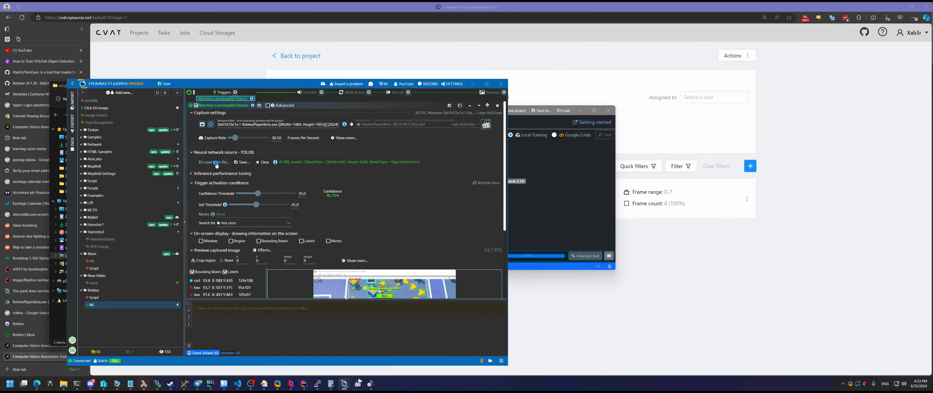
Load the copied ONNX model into EyeAuras and check the live Gold, Box and Cart detections
left_click(302, 163)
key("ctrl+v")
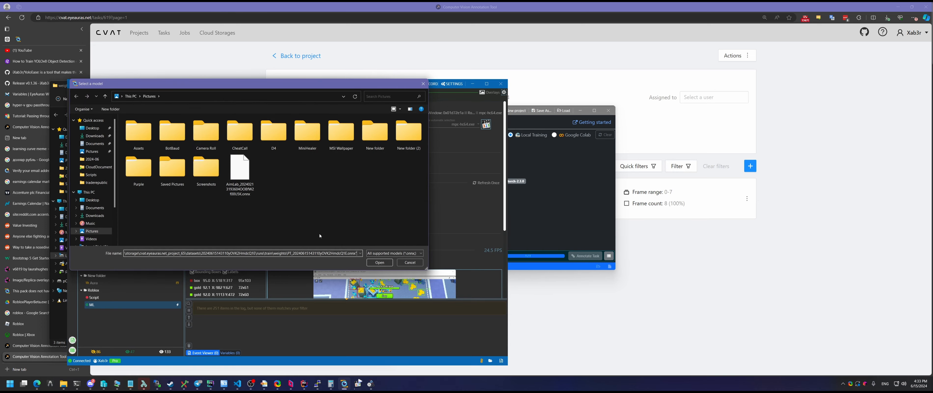
key("Return")
scroll(390, 215, "down", 3)
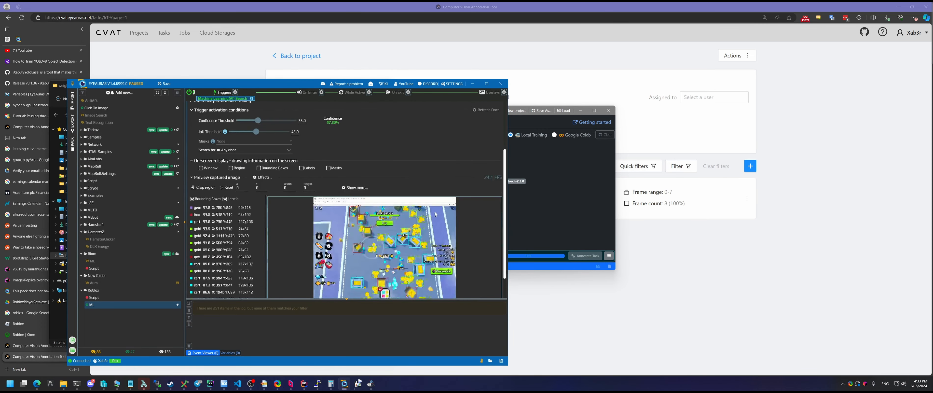
scroll(479, 241, "down", 1)
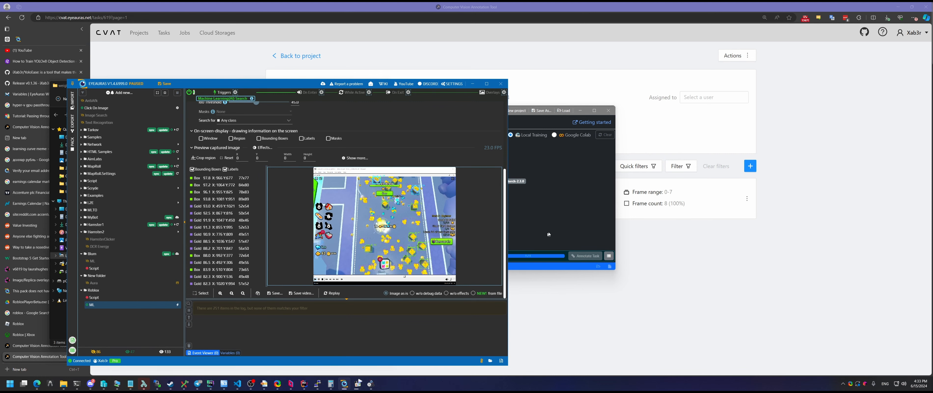
left_click(557, 221)
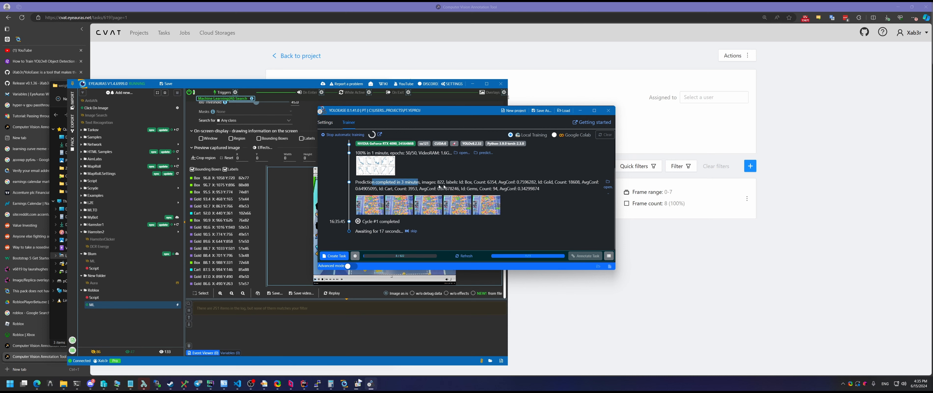
Inspect two enlarged cycle #1 prediction images with detection boxes, then bring up the trainer Settings
mouse_move(436, 204)
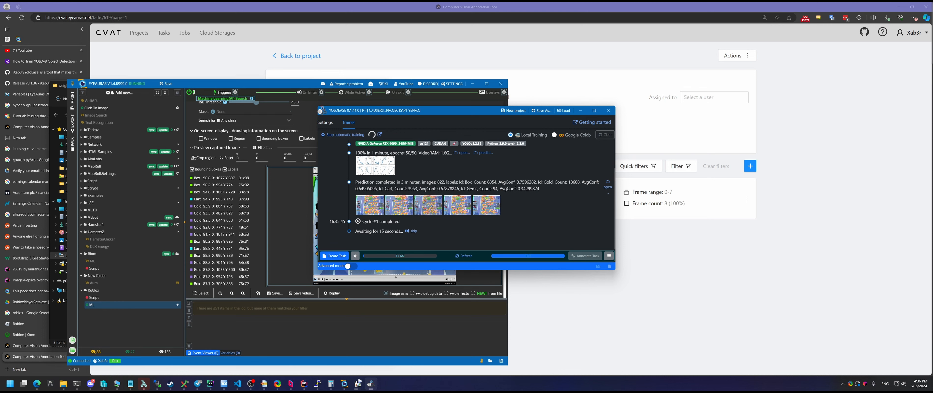
left_click_drag(444, 182, 429, 181)
left_click(497, 183)
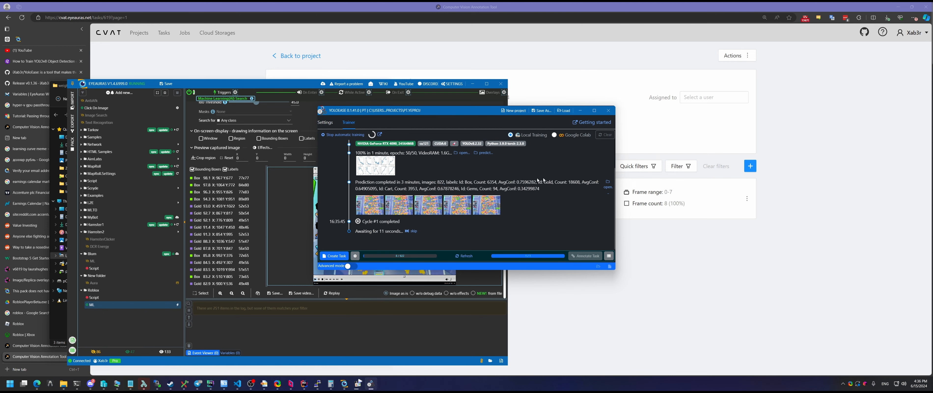
left_click(375, 211)
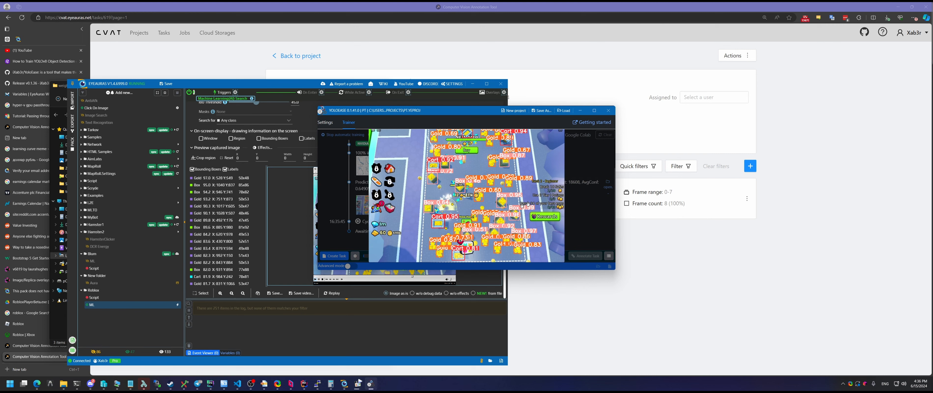
left_click(568, 201)
left_click(430, 205)
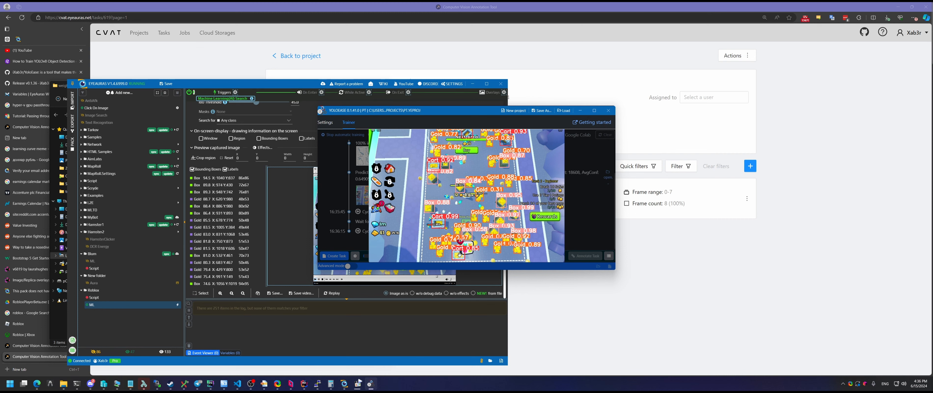
left_click(596, 227)
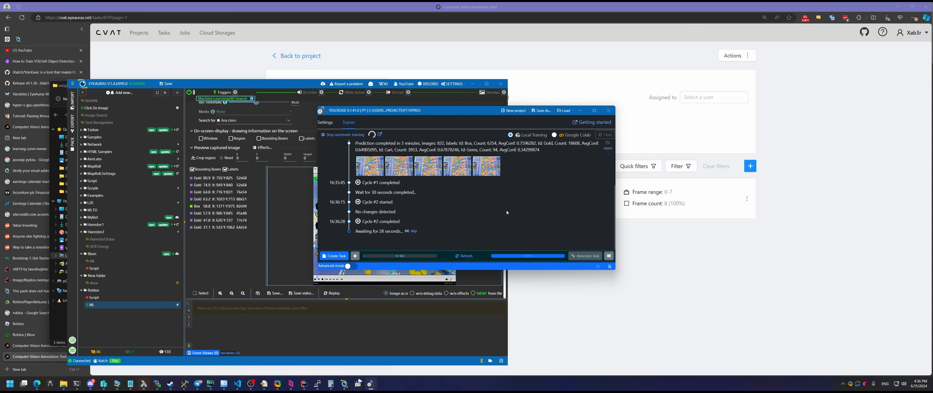
left_click(355, 256)
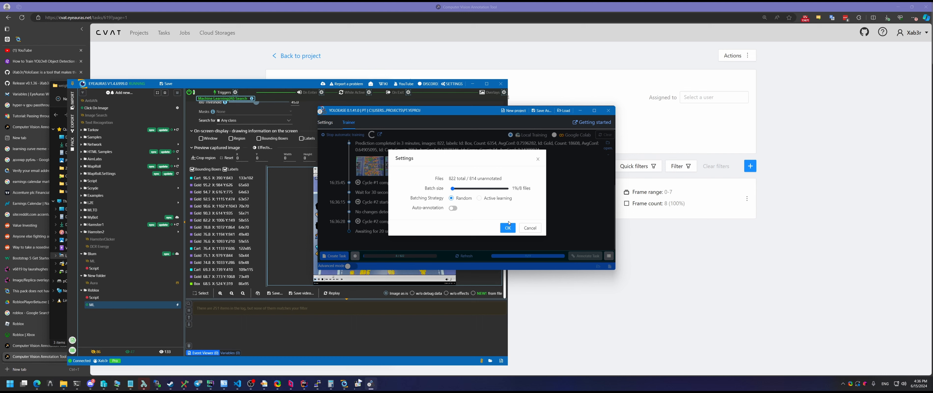
Set batching to Active learning, enable auto-annotation, raise the confidence threshold to 90% and confirm
left_click(511, 228)
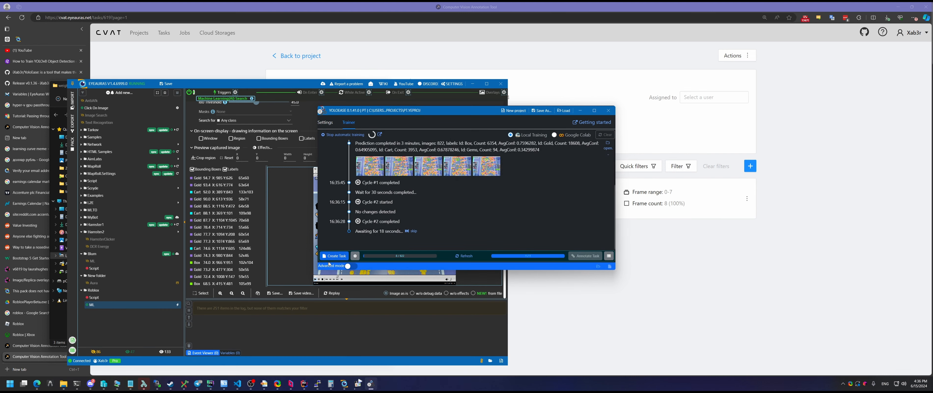
left_click(355, 256)
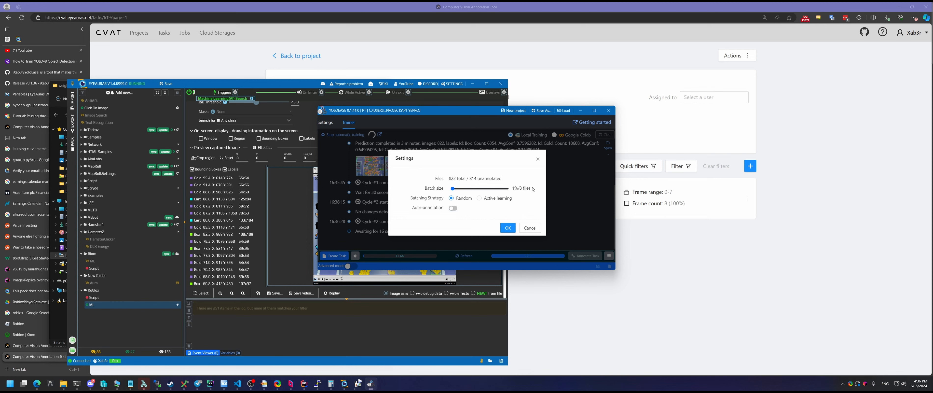
left_click_drag(531, 188, 517, 188)
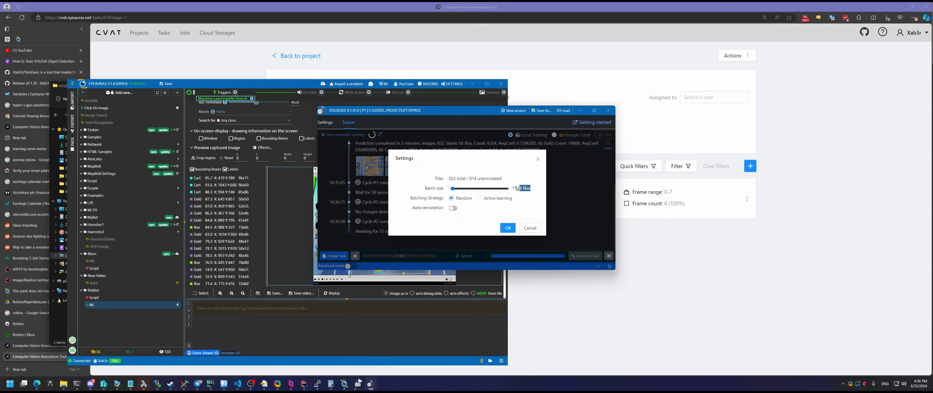
left_click(496, 199)
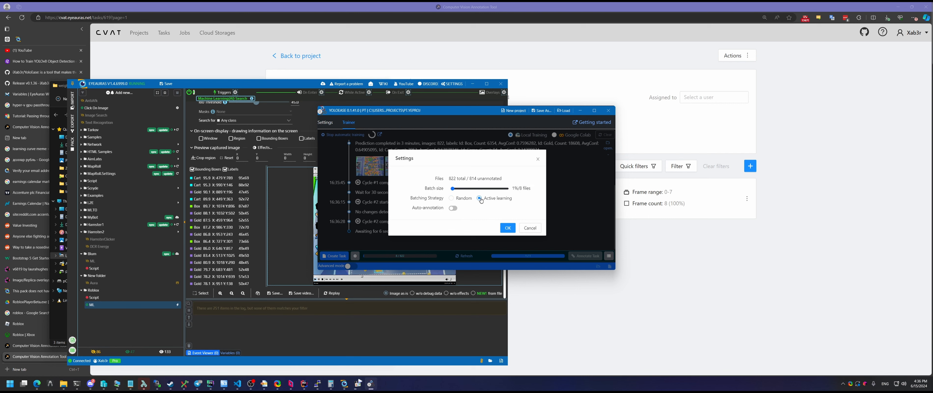
left_click(453, 210)
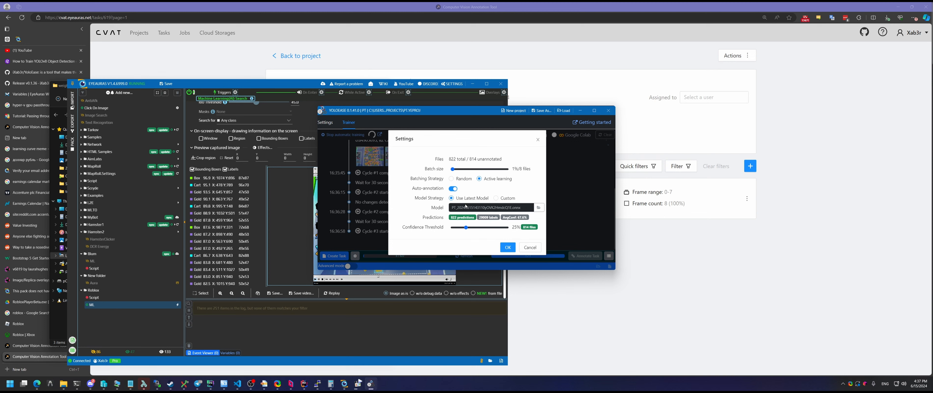
left_click_drag(466, 228, 500, 227)
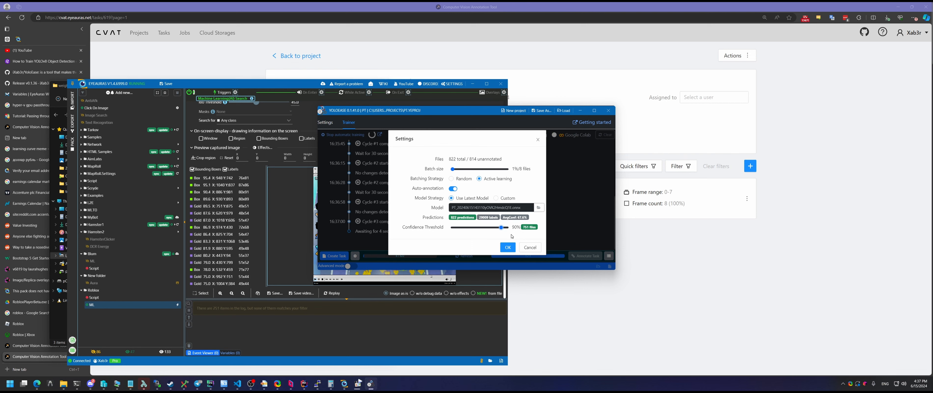
left_click(508, 247)
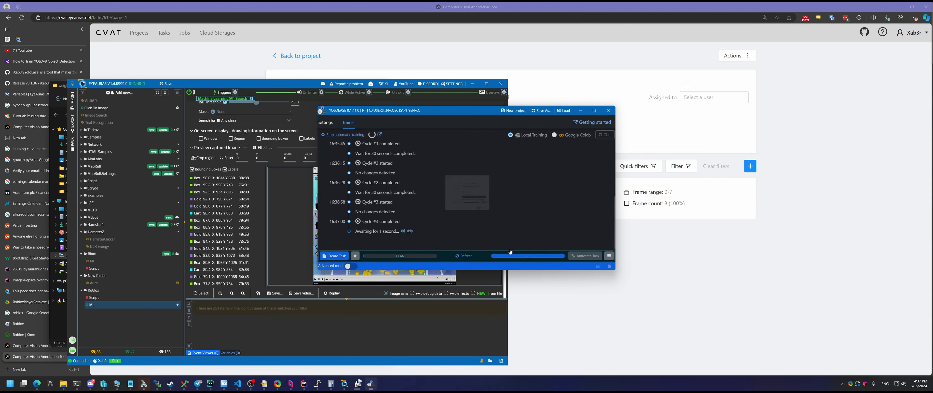
Create a new annotation task of 8 files from the Trainer panel
left_click(330, 257)
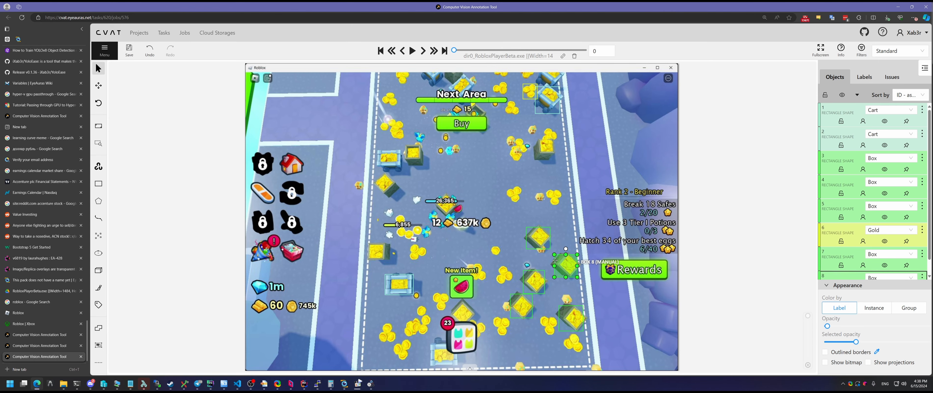
Paste Gold boxes onto the coins across the job's frames, stepping with F and D
key("f")
key("f")
key("ctrl+v")
key("f")
key("f")
key("ctrl+v")
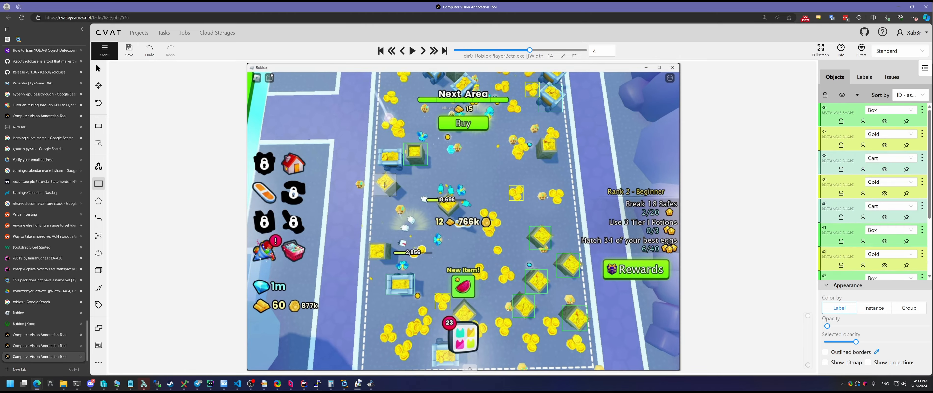
left_click(384, 185)
key("f")
key("f")
key("f")
key("ctrl+v")
left_click(547, 330)
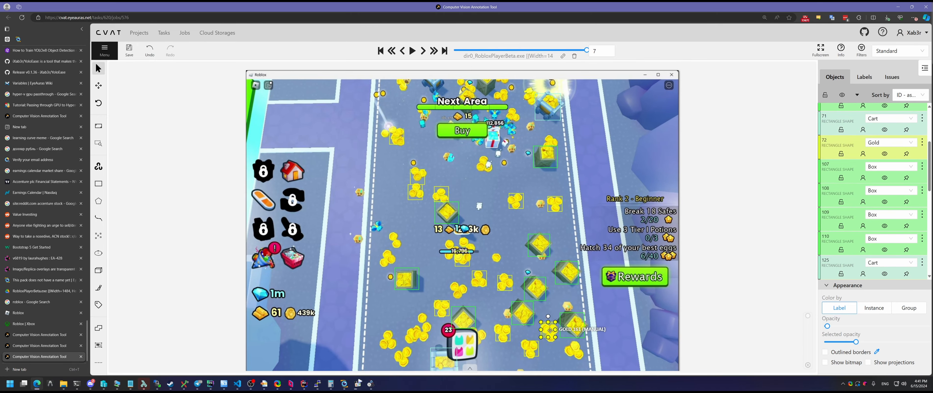
left_click_drag(550, 330, 552, 333)
key("ctrl+v")
left_click(574, 351)
key("d")
key("d")
key("d")
key("d")
key("d")
key("d")
key("f")
key("f")
key("f")
key("f")
key("f")
key("f")
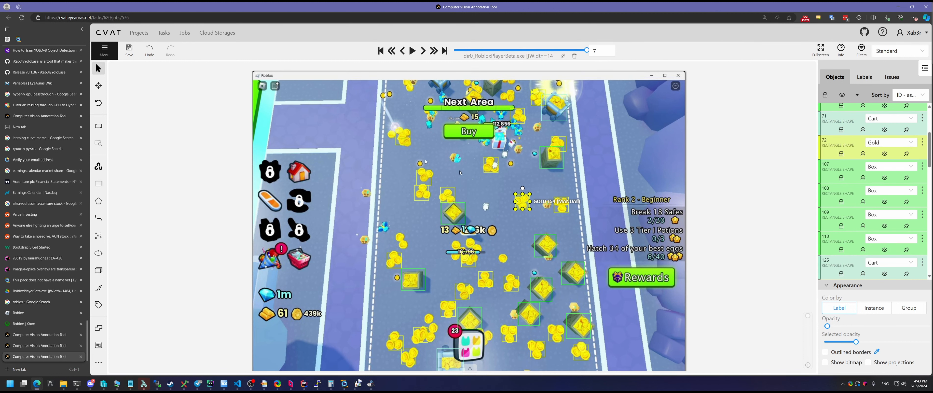
Finish the job, confirm moving it to acceptance, and save the annotations to the server
left_click(104, 50)
left_click(120, 160)
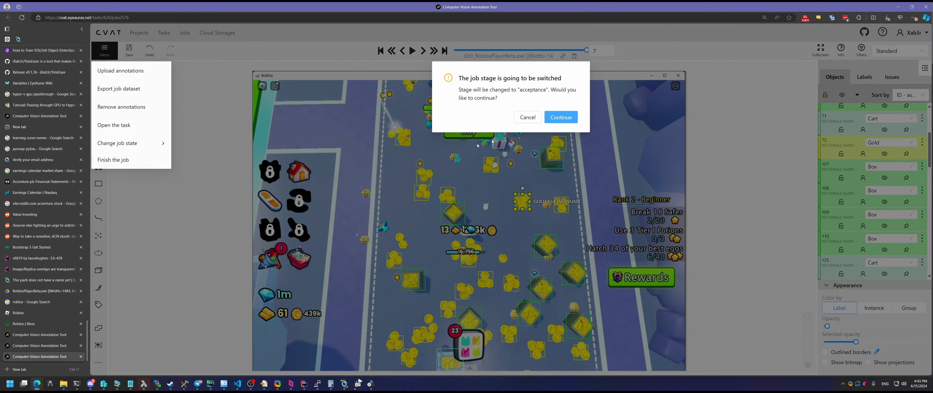
left_click(567, 117)
left_click(567, 110)
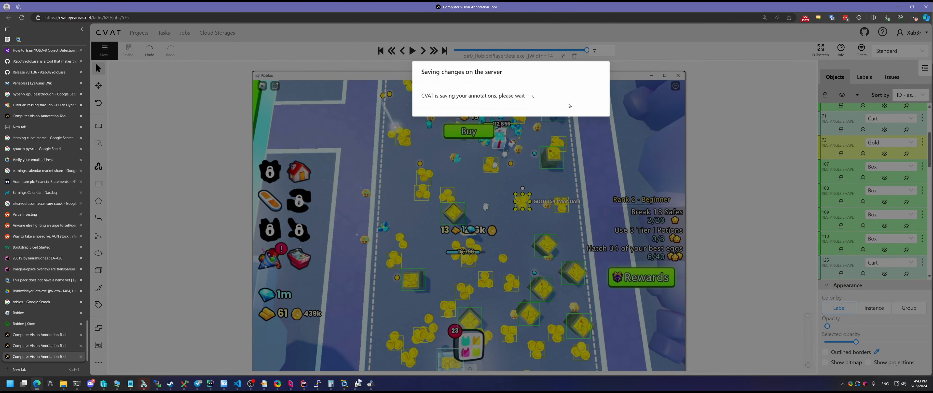
Skip the 30-second wait so cycle #16 retrains on the 16 annotated images
left_click(370, 384)
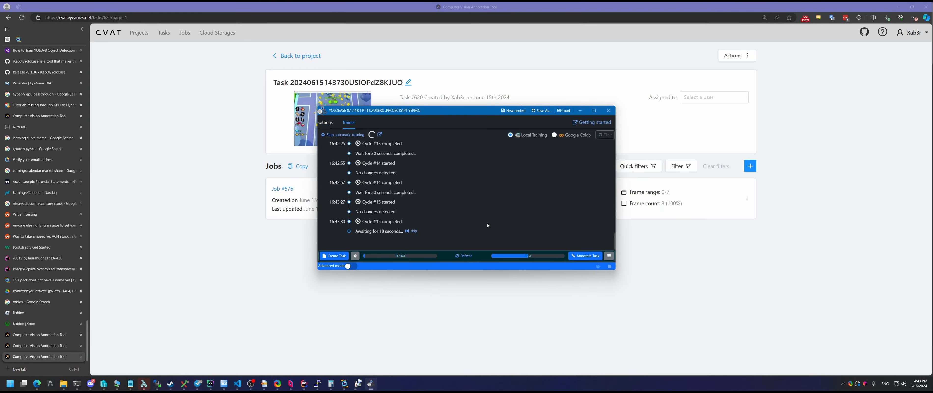
left_click(413, 232)
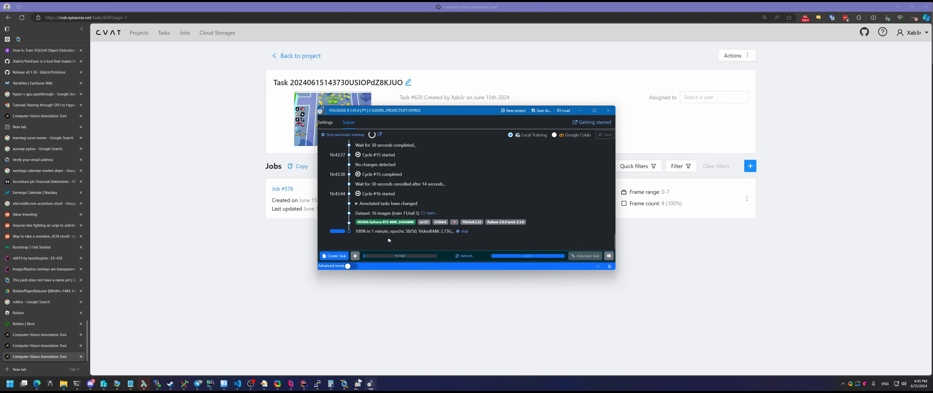
left_click_drag(388, 233, 355, 233)
left_click(413, 242)
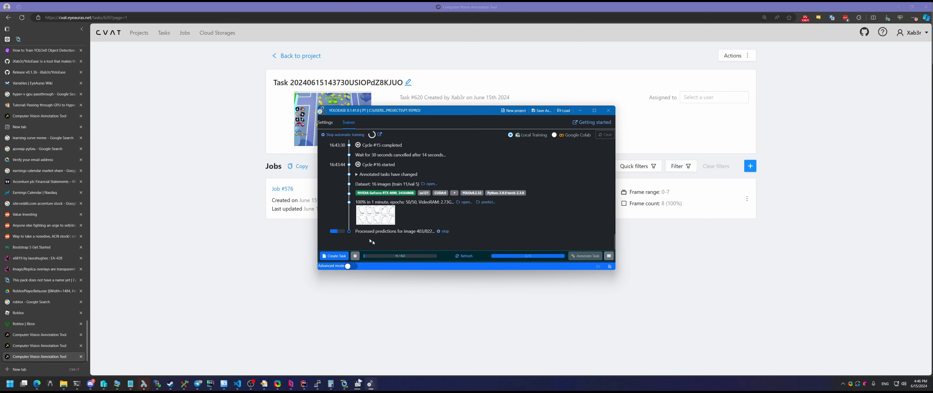
Open the weights folder and copy the newly exported .onnx file's path
left_click(345, 383)
left_click(496, 209)
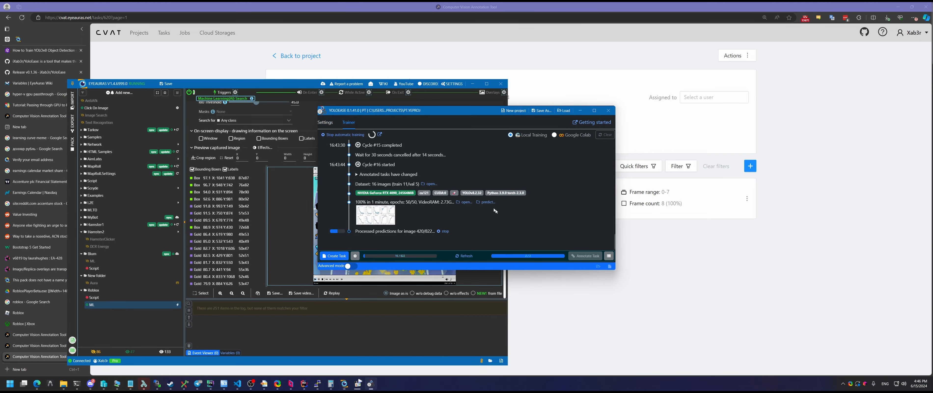
left_click(466, 202)
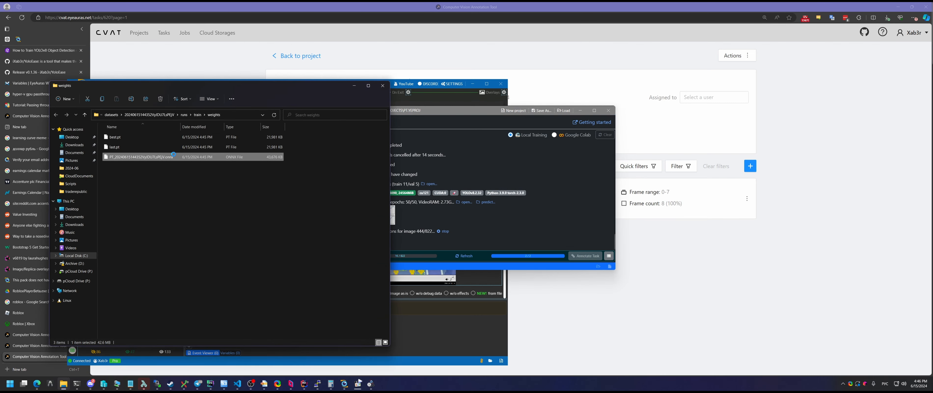
right_click(172, 156)
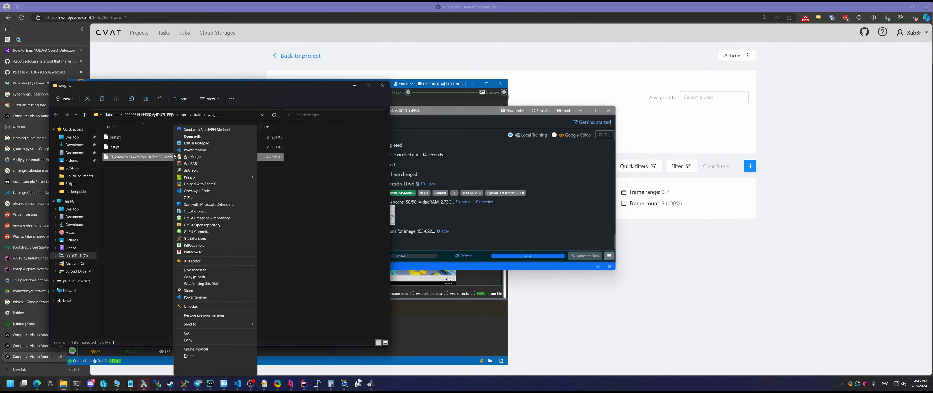
left_click(214, 276)
Load the new ONNX model in EyeAuras, getting live Cart, Box and Gold detections near 95–96%
left_click(546, 161)
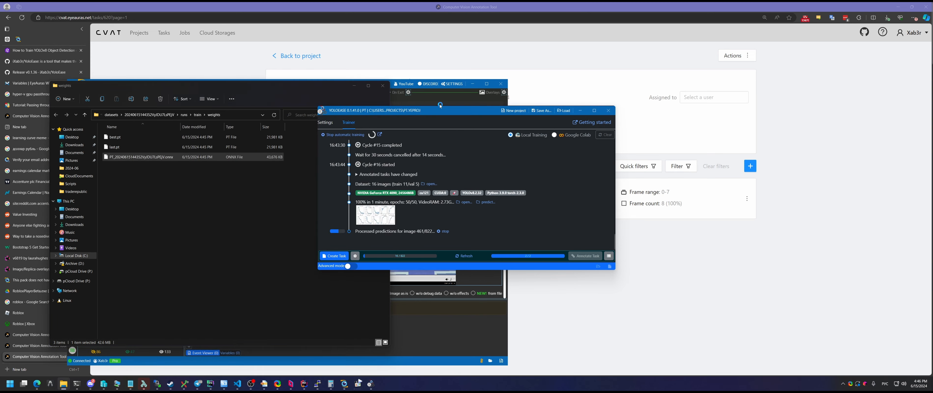
left_click(438, 100)
scroll(308, 140, "up", 2)
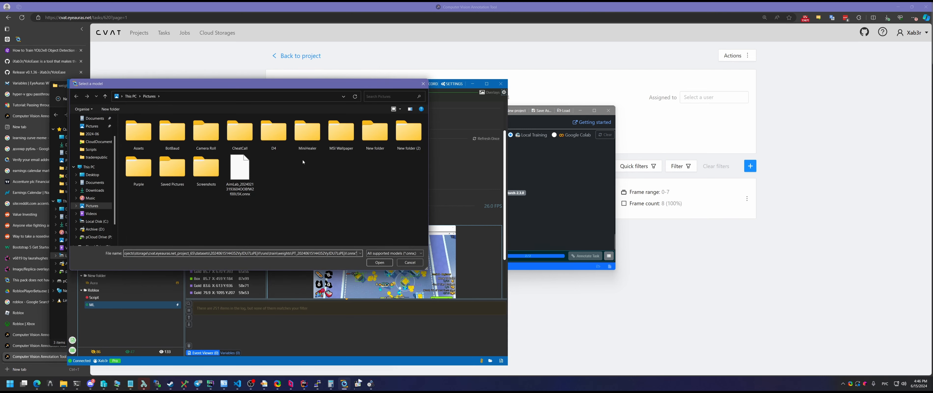
key("ctrl+v")
key("Return")
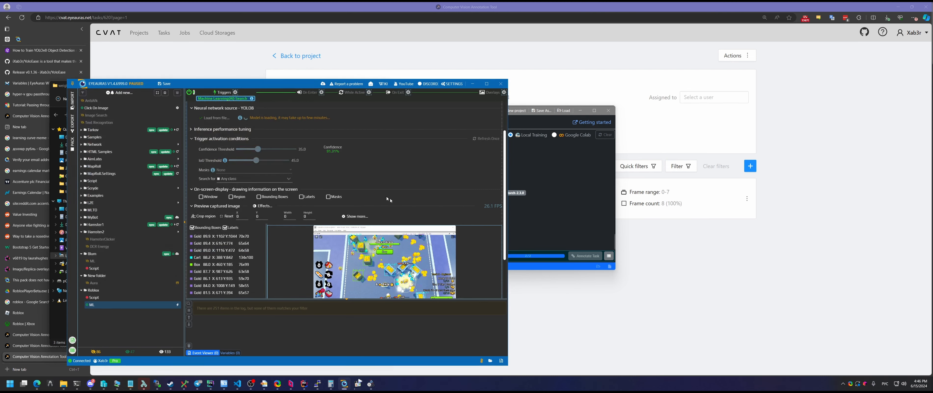
scroll(381, 260, "down", 3)
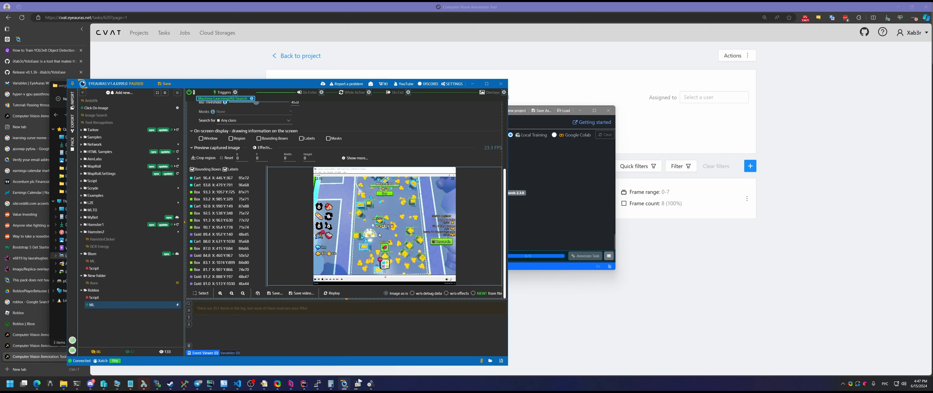
View two labelled prediction images from the predict folder in Photos, then return to YoloEase
left_click(545, 222)
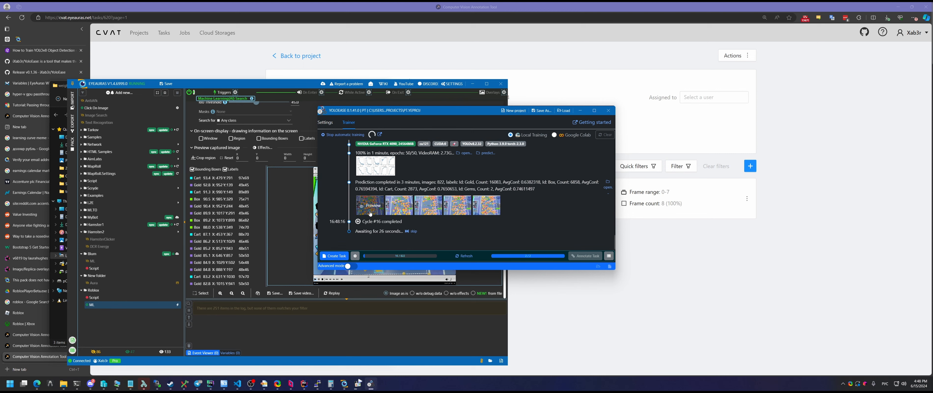
mouse_move(493, 197)
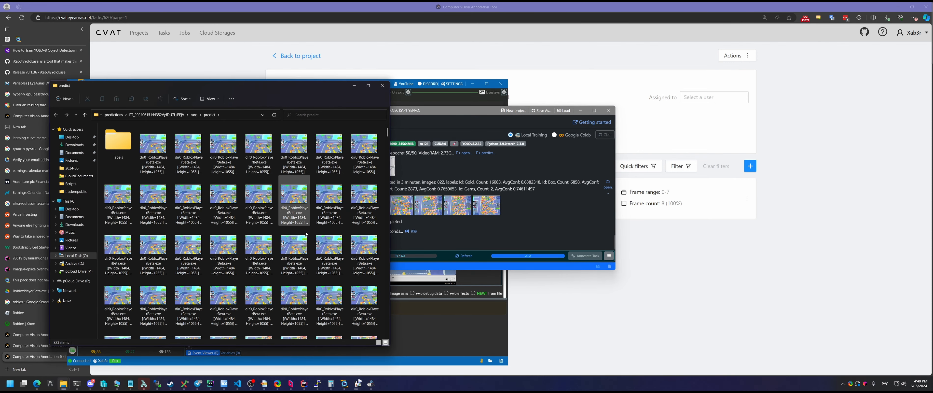
left_click(307, 234)
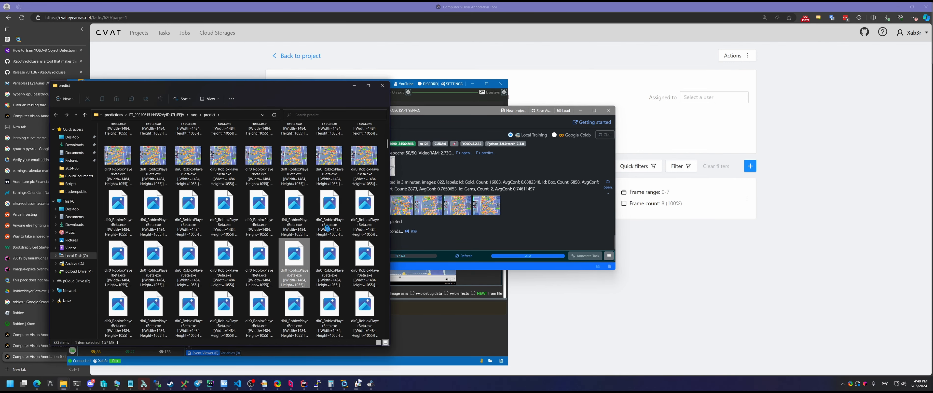
left_click(300, 214)
double_click(300, 214)
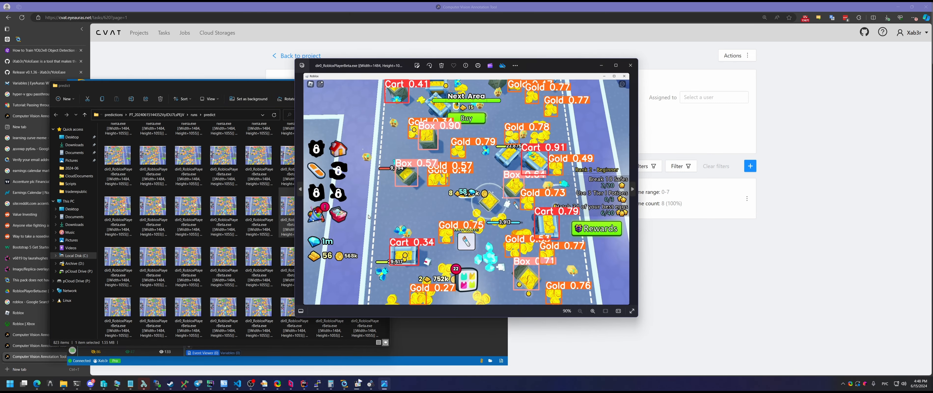
key("Right")
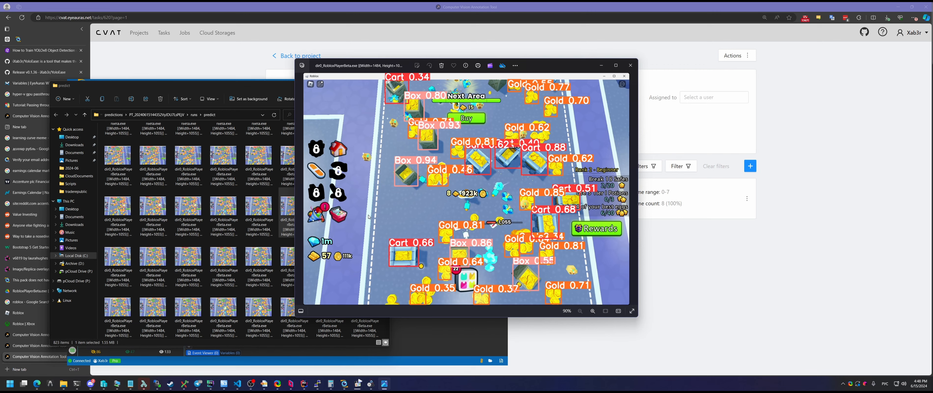
left_click(630, 65)
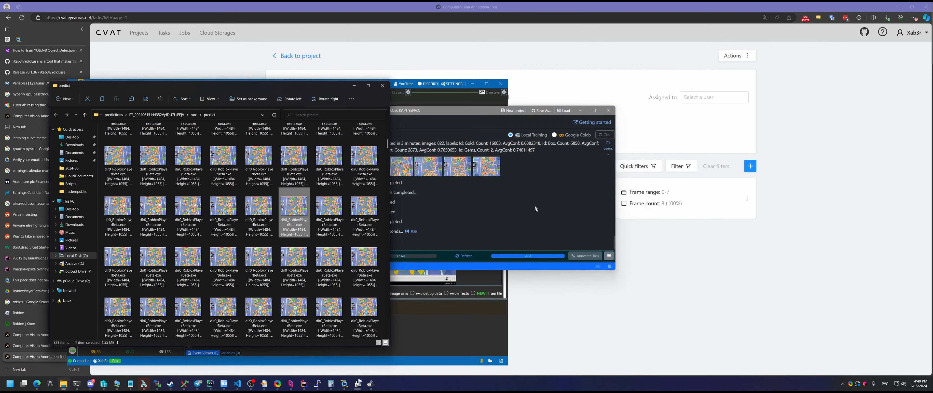
left_click(449, 217)
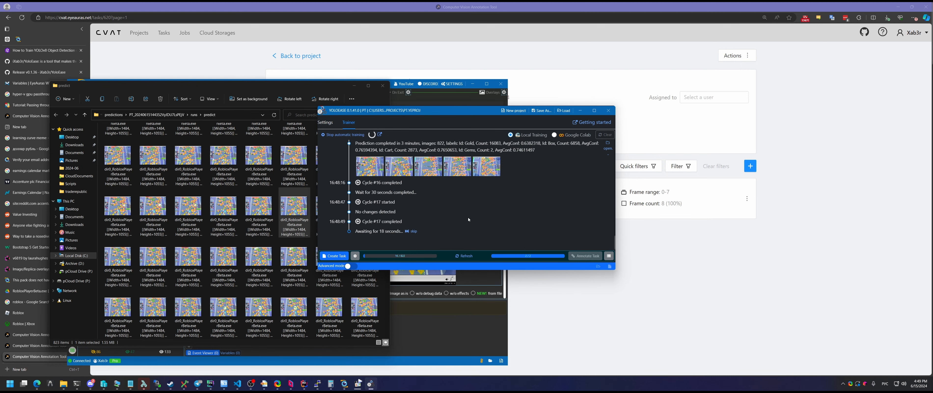
Review the training settings twice, leaving them unchanged, then create a new task from the 8 unlabelled files
left_click(354, 255)
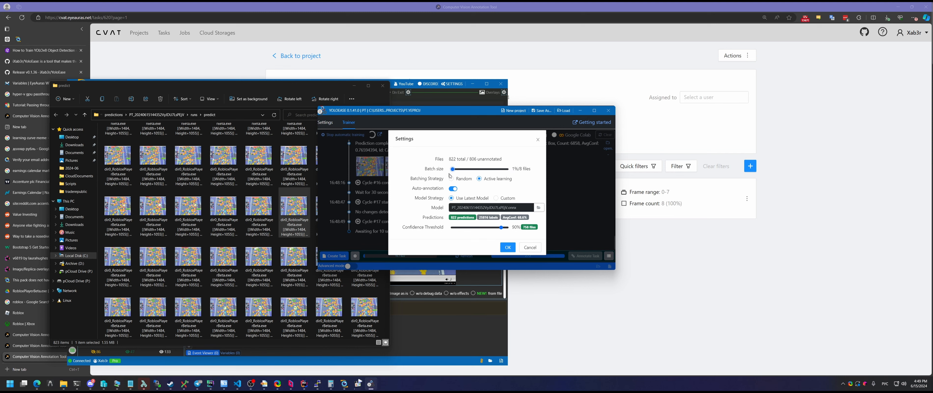
left_click(508, 248)
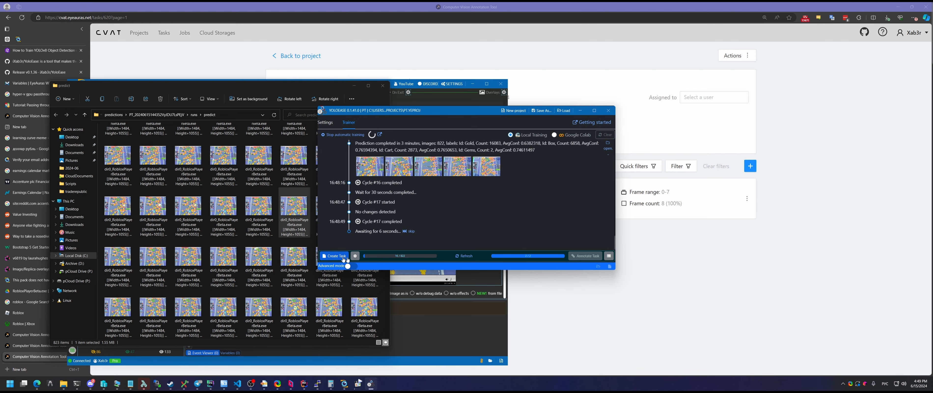
left_click(355, 259)
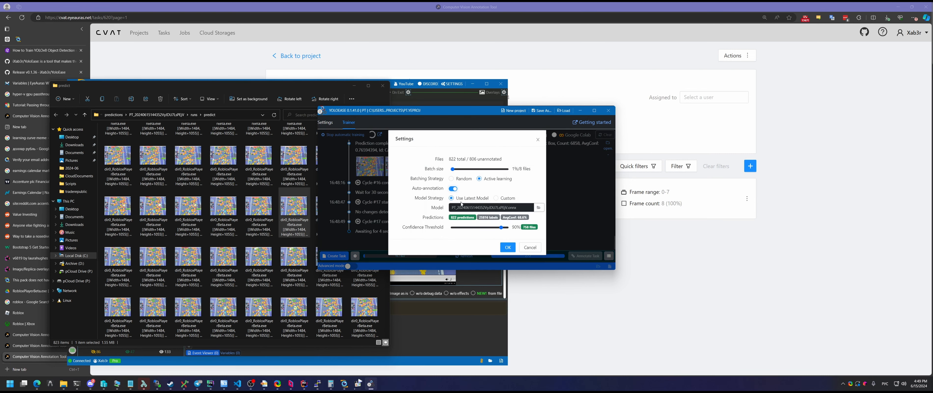
left_click(526, 248)
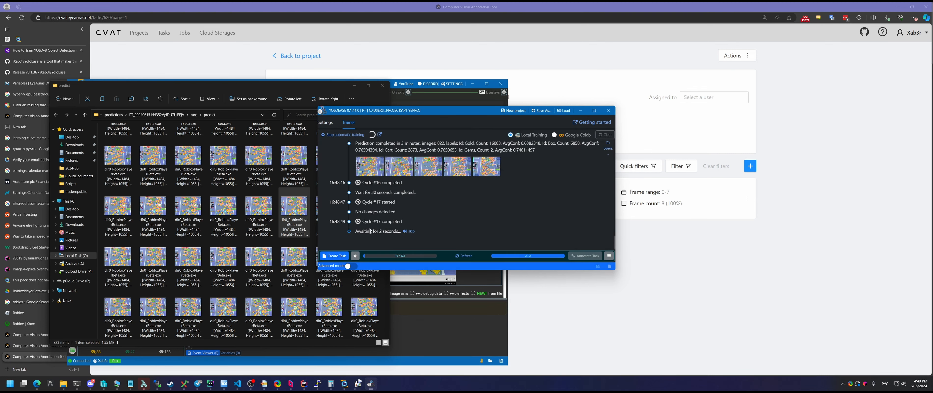
left_click(335, 258)
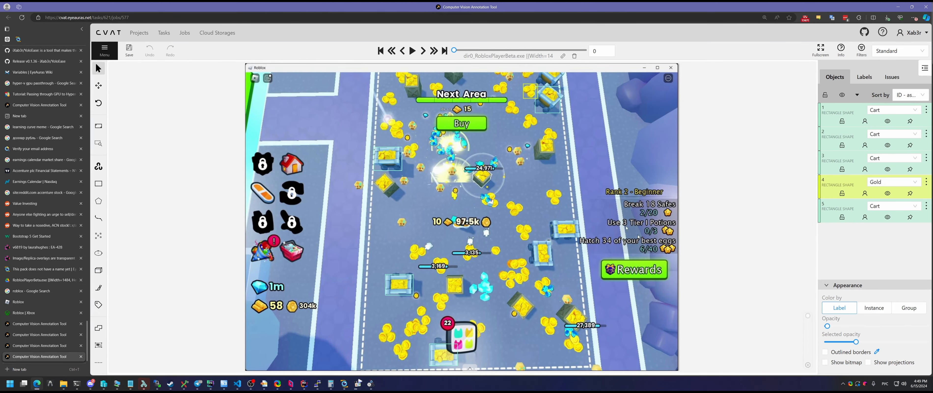
Step through the job's pre-labelled Cart, Gold and Box frames, then switch back to YoloEase
key("f")
key("f")
key("f")
key("f")
key("f")
key("f")
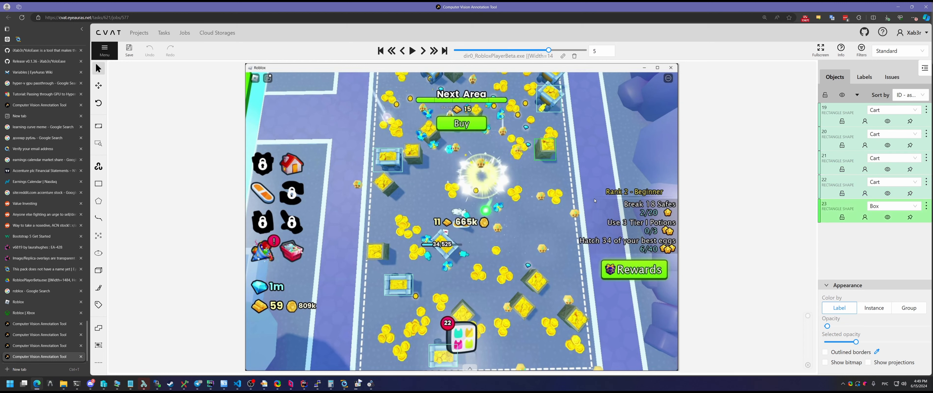
key("d")
key("d")
key("d")
key("d")
key("d")
key("d")
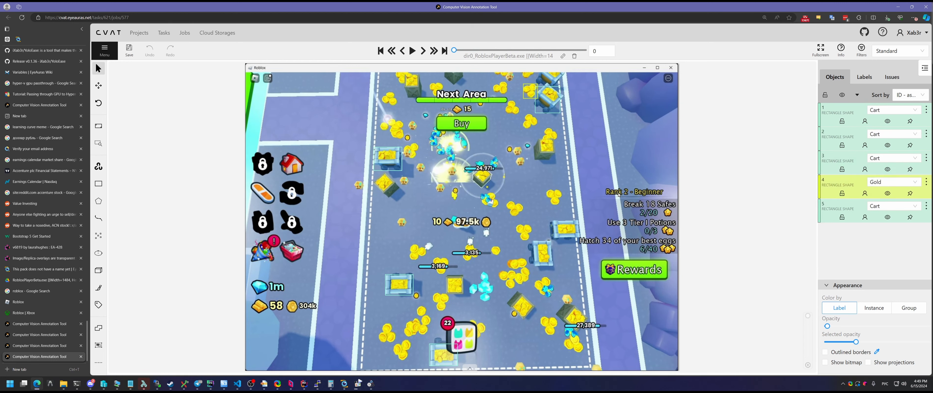
key("f")
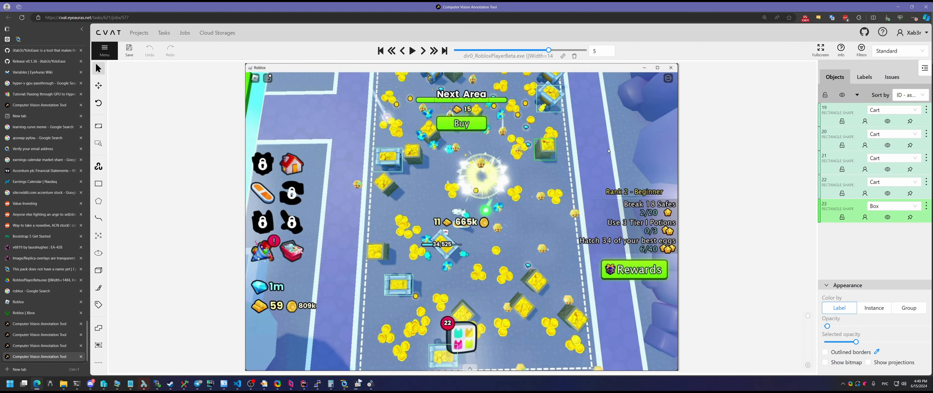
left_click(108, 51)
left_click(218, 105)
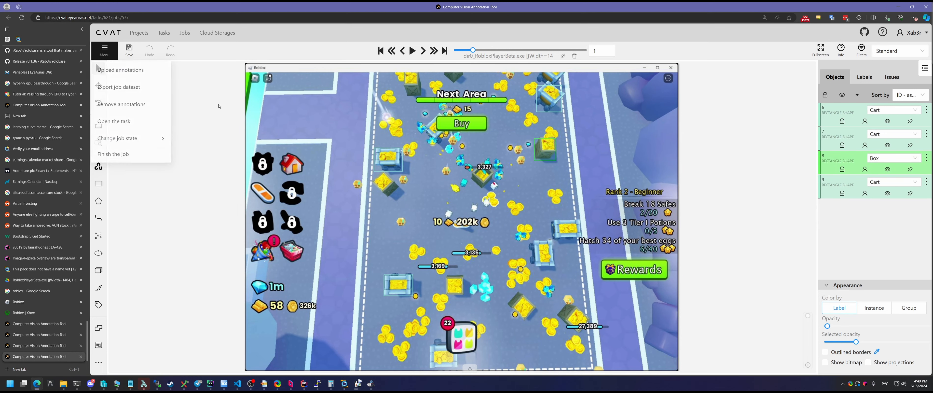
key("alt+Tab")
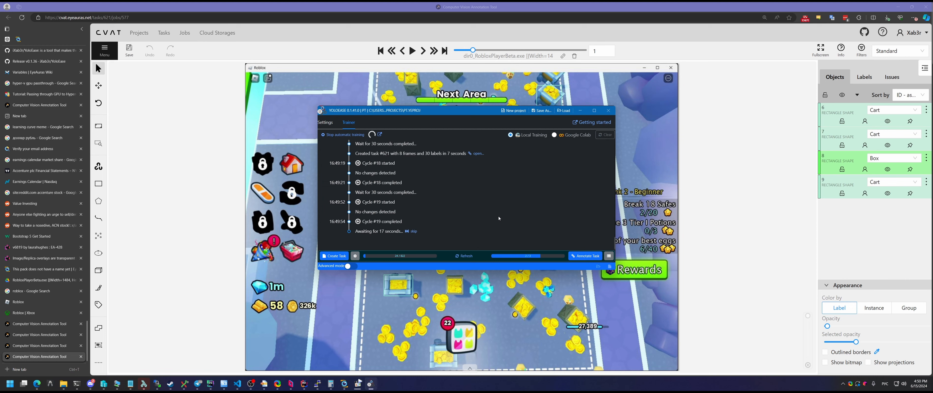
Look over the training settings without saving changes, then return to EyeAuras' live detections
left_click(355, 256)
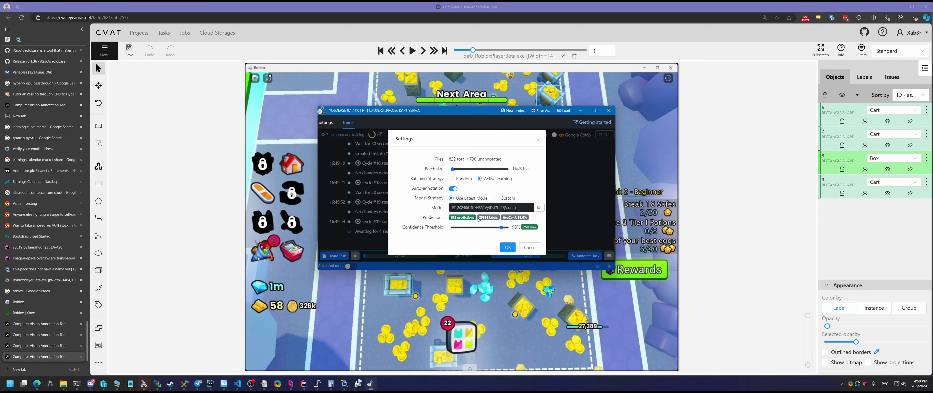
left_click(536, 250)
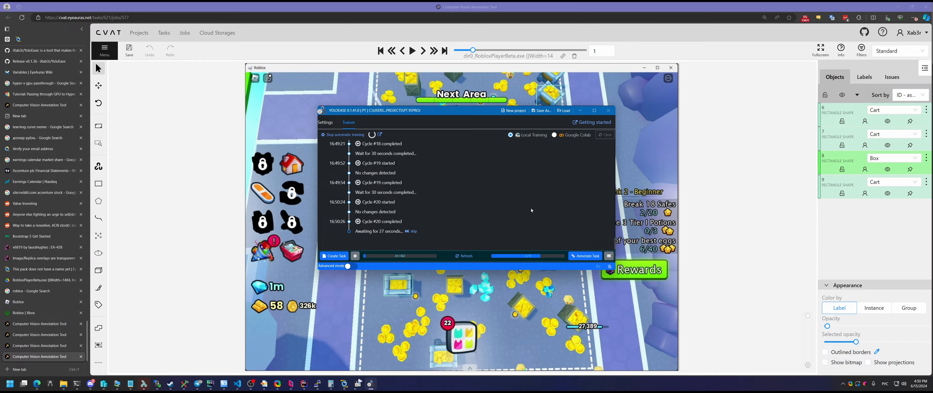
key("alt+Tab")
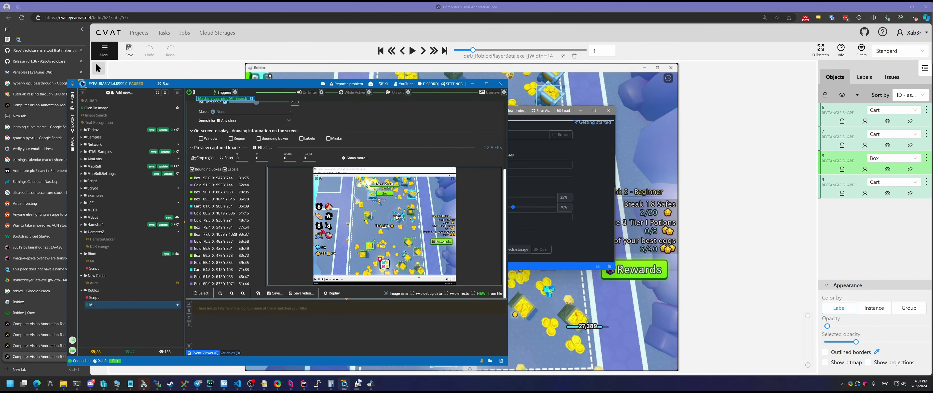